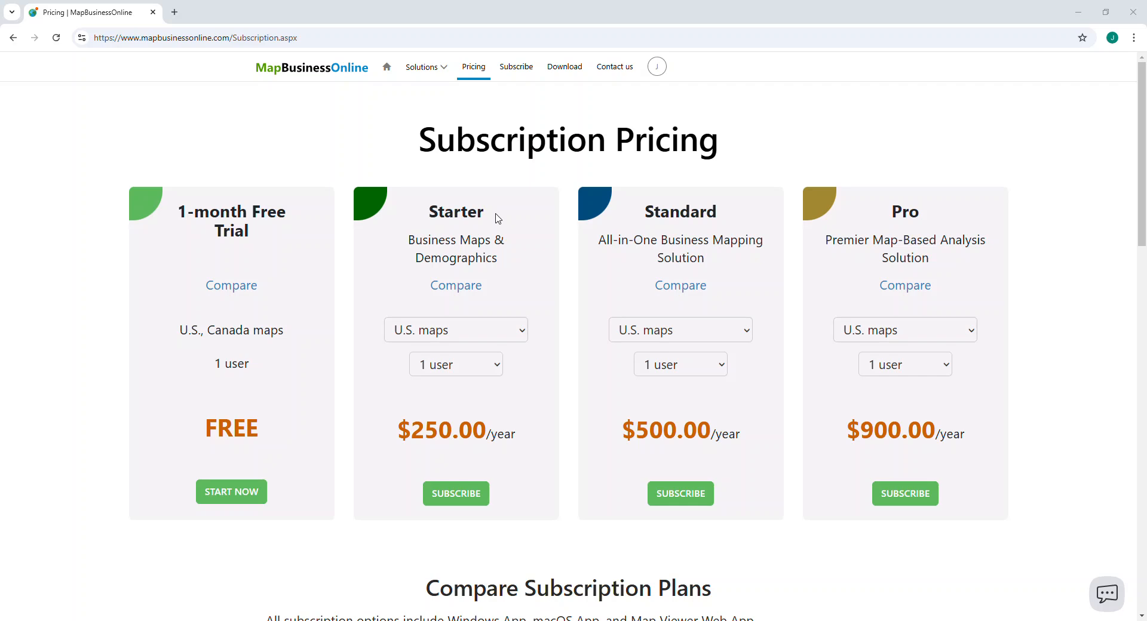
# Examine the Starter plan's features and limits in the subscription comparison table, from business maps to map sharing.
pyautogui.scroll(-9, 495, 218)
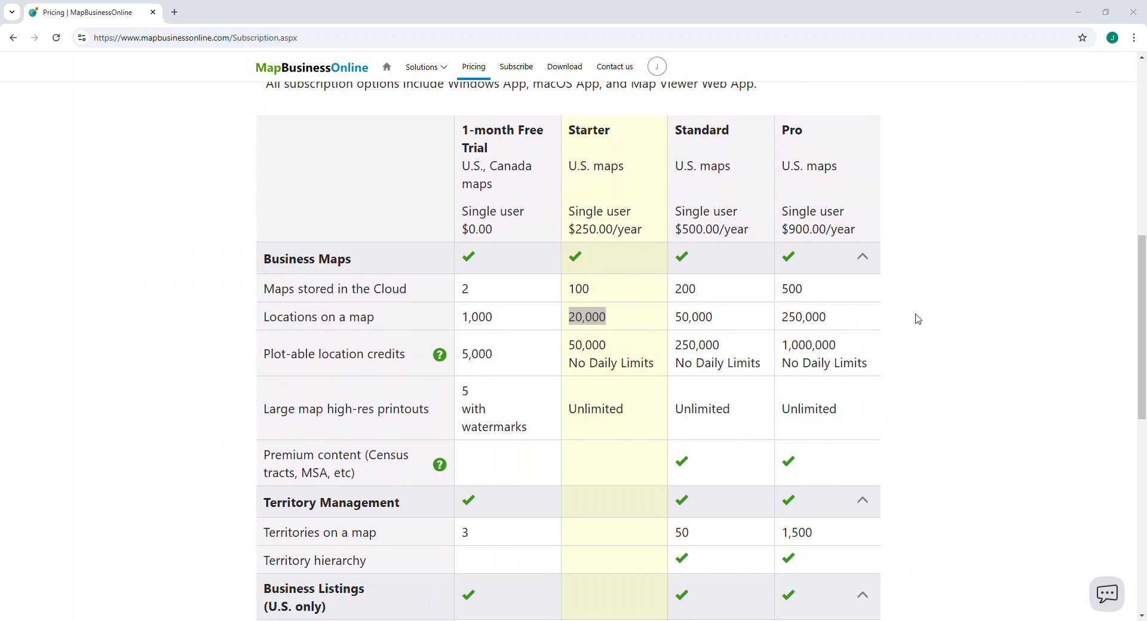
pyautogui.click(575, 293)
pyautogui.click(608, 323)
pyautogui.click(607, 323)
pyautogui.click(582, 325)
pyautogui.scroll(-1, 588, 328)
pyautogui.scroll(-4, 593, 335)
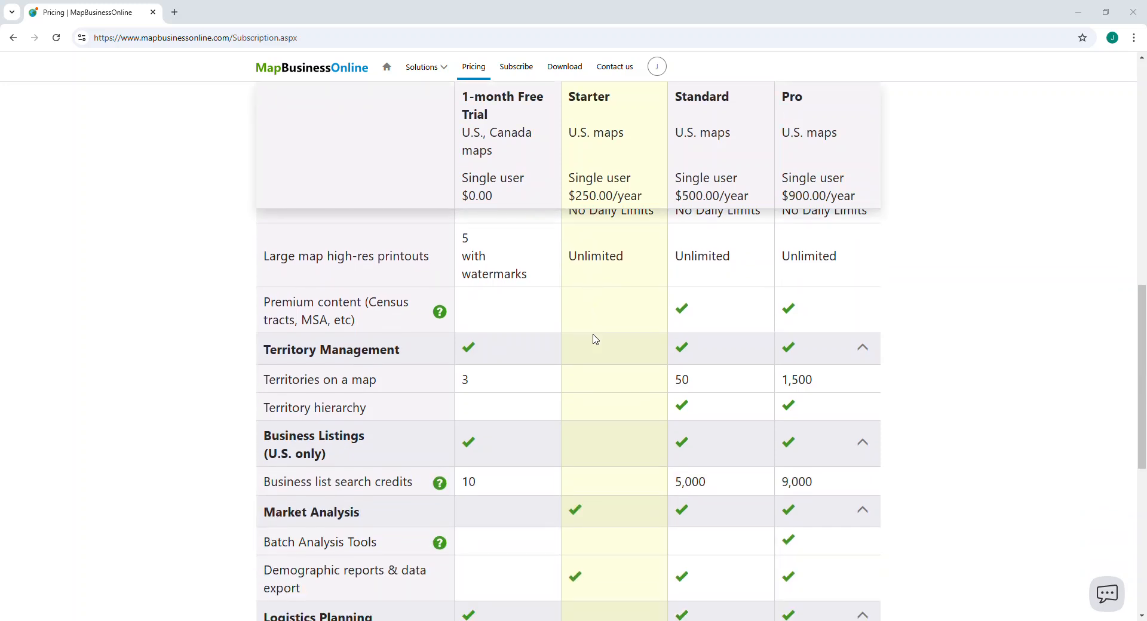
pyautogui.scroll(-2, 605, 343)
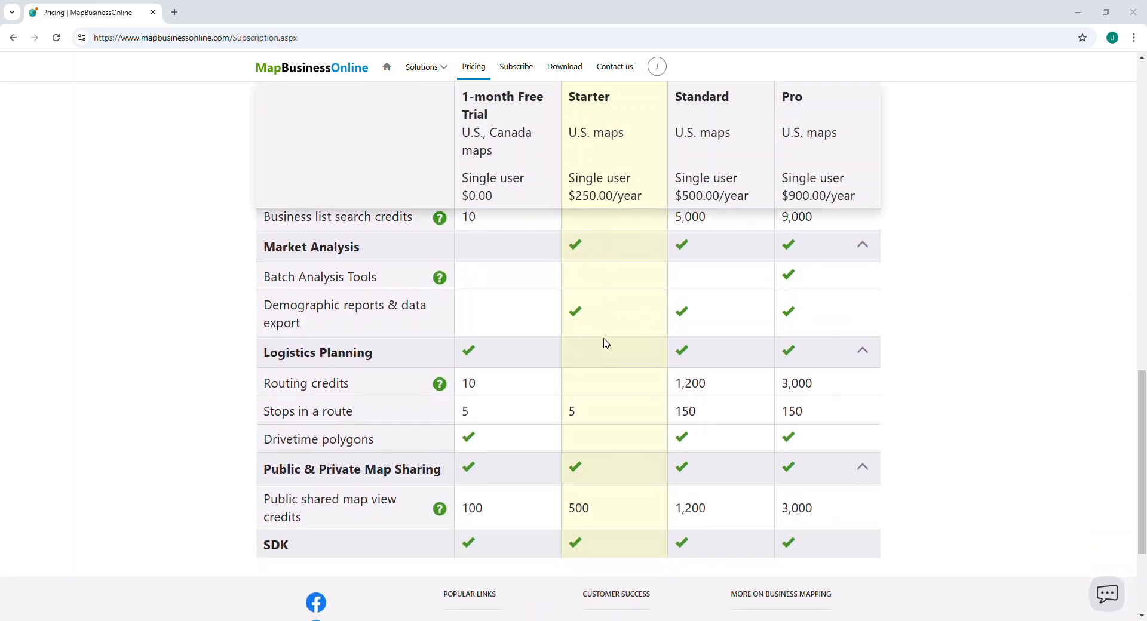
pyautogui.click(582, 318)
pyautogui.click(583, 319)
# Switch to the MapBusinessOnline desktop app and load A Customer List.csv from the Desktop's sample data folder as a new dataset.
pyautogui.click(418, 588)
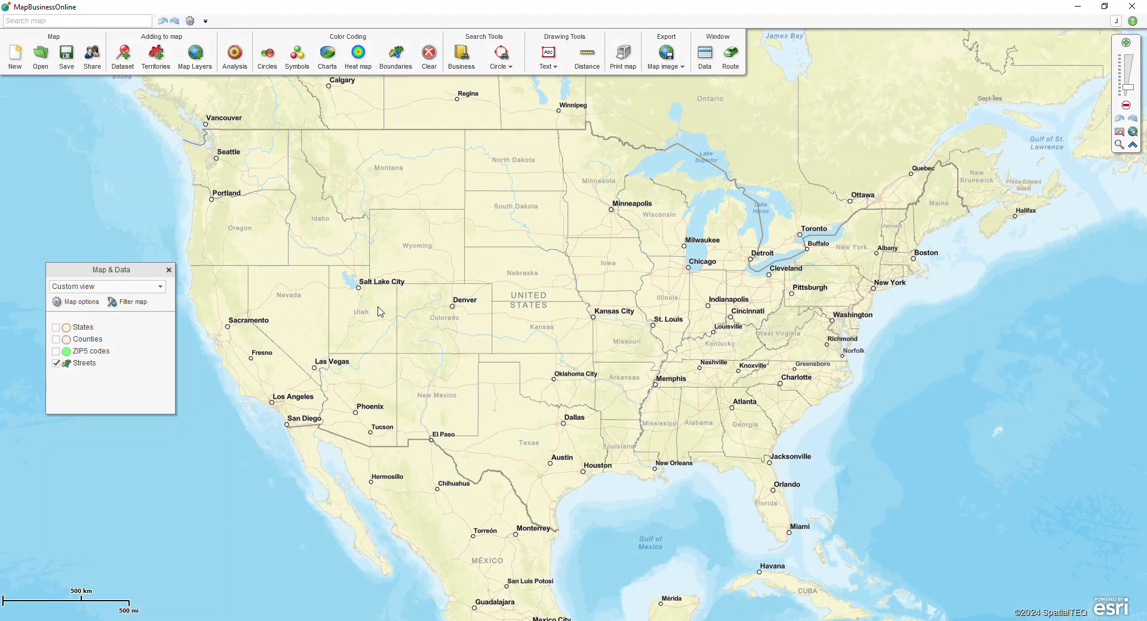
pyautogui.click(127, 60)
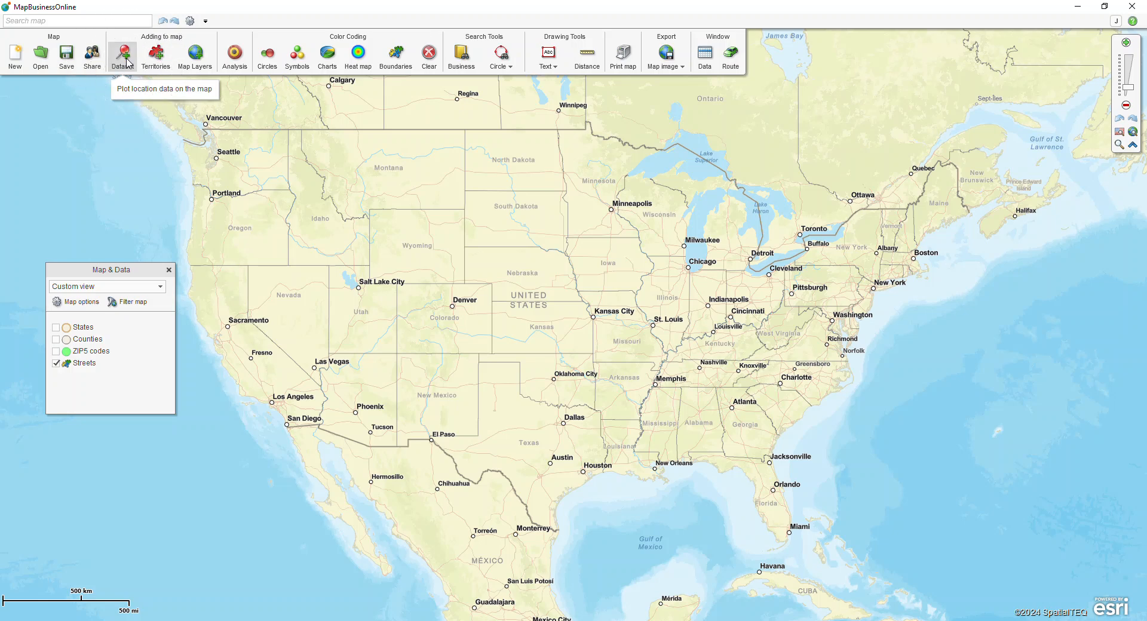
pyautogui.click(664, 245)
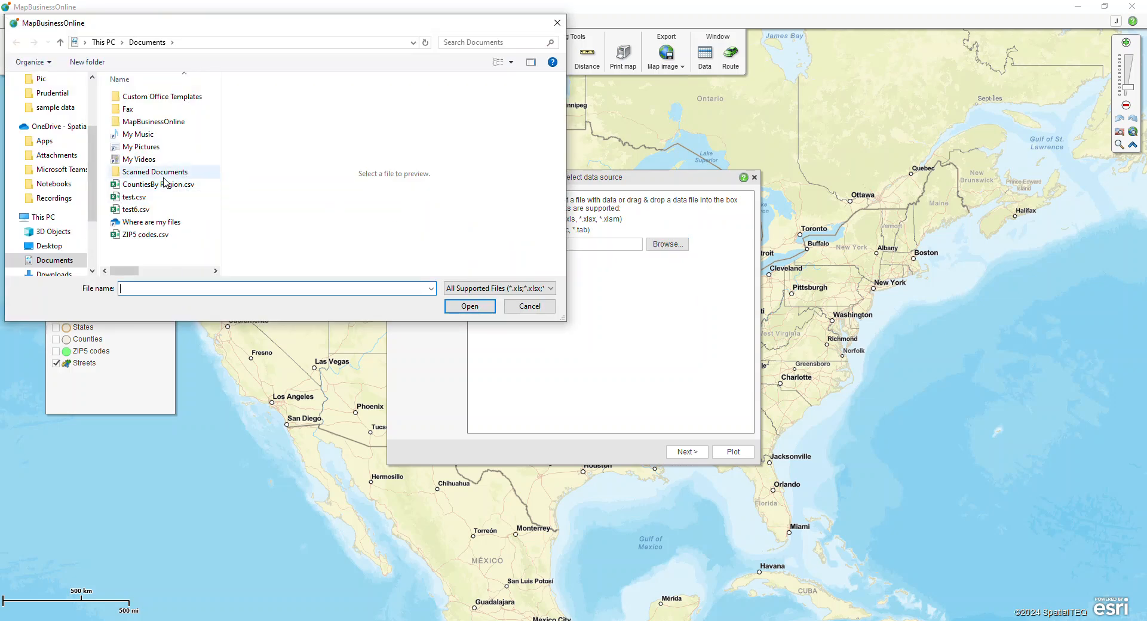
pyautogui.scroll(3, 71, 123)
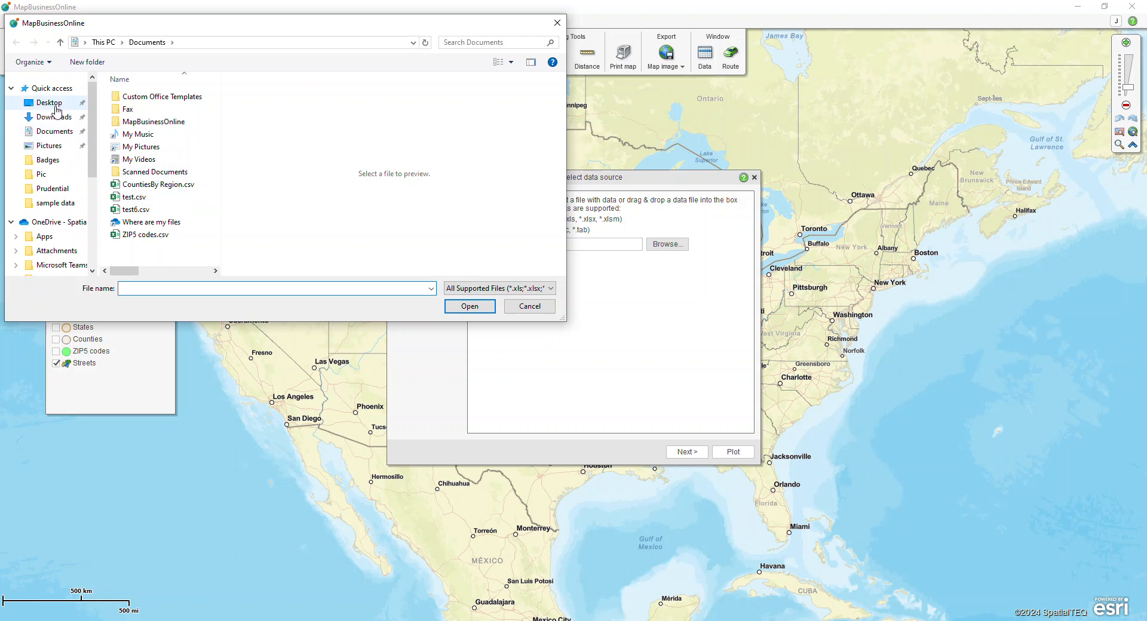
pyautogui.click(49, 102)
pyautogui.scroll(-2, 159, 170)
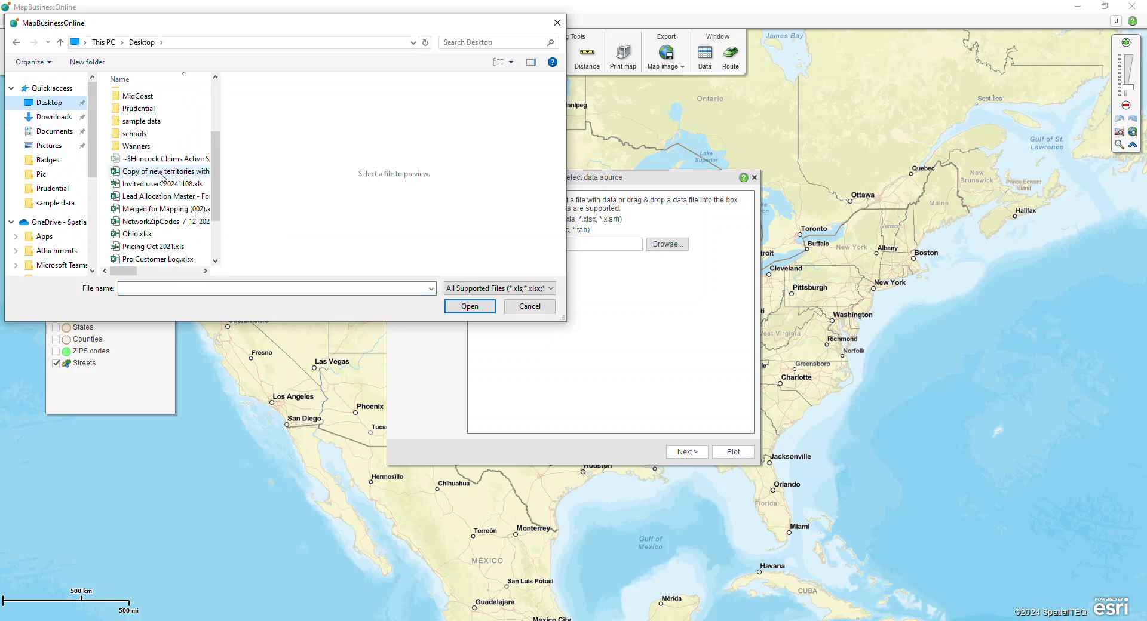
pyautogui.doubleClick(155, 159)
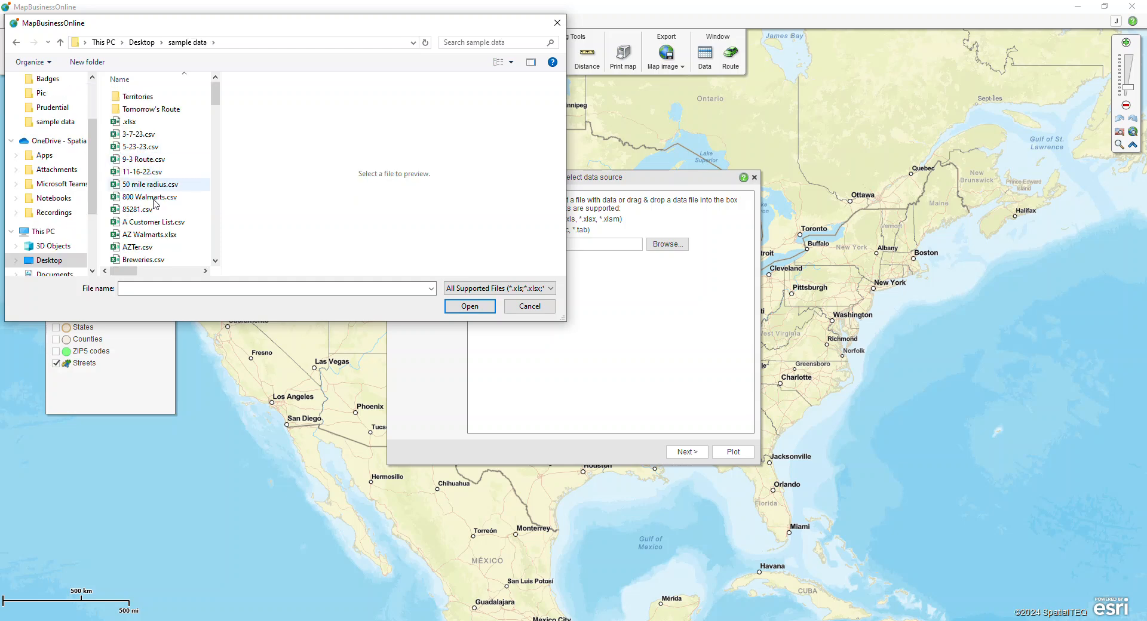
pyautogui.click(154, 222)
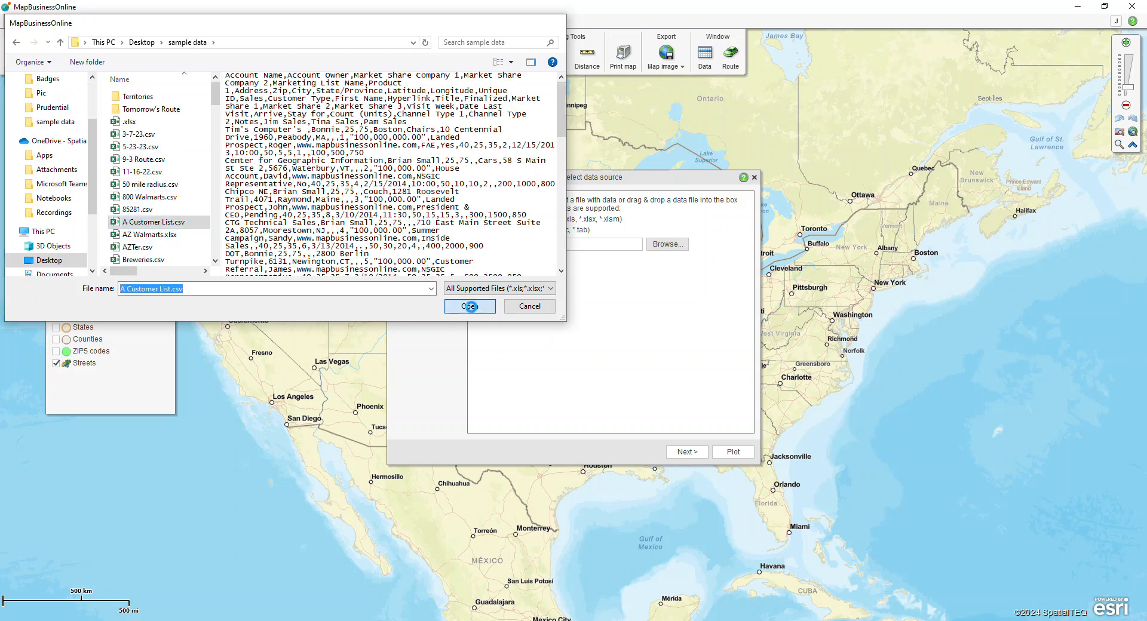
pyautogui.click(471, 307)
# Plot the customer list by Latitude & Longitude or Address, treating the first line as column headers, and finish the import.
pyautogui.click(687, 451)
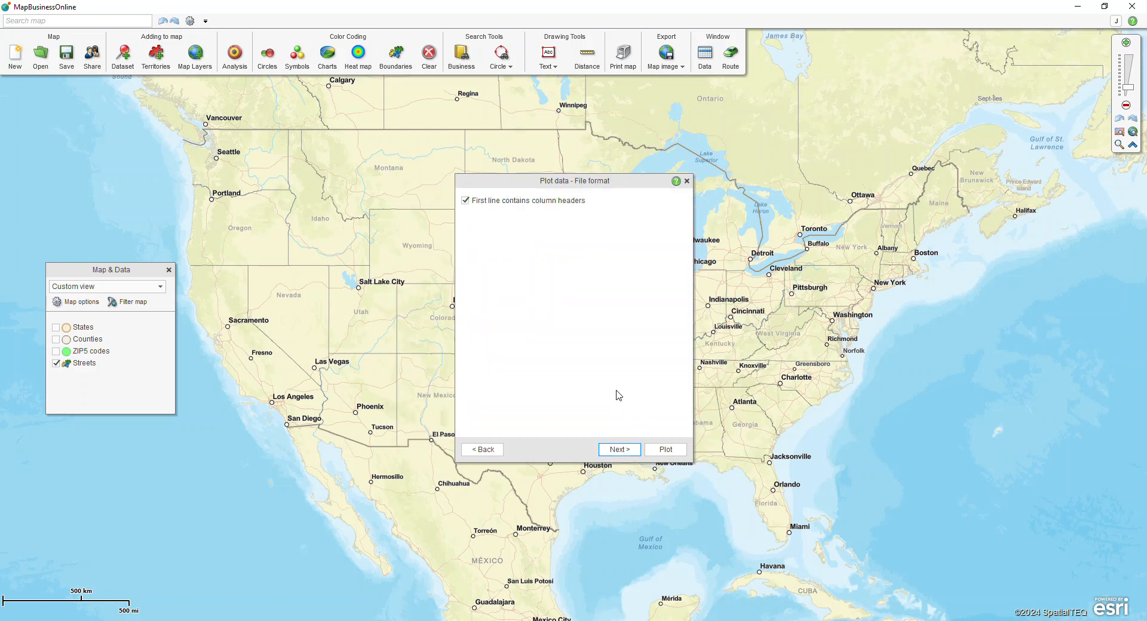
pyautogui.click(615, 450)
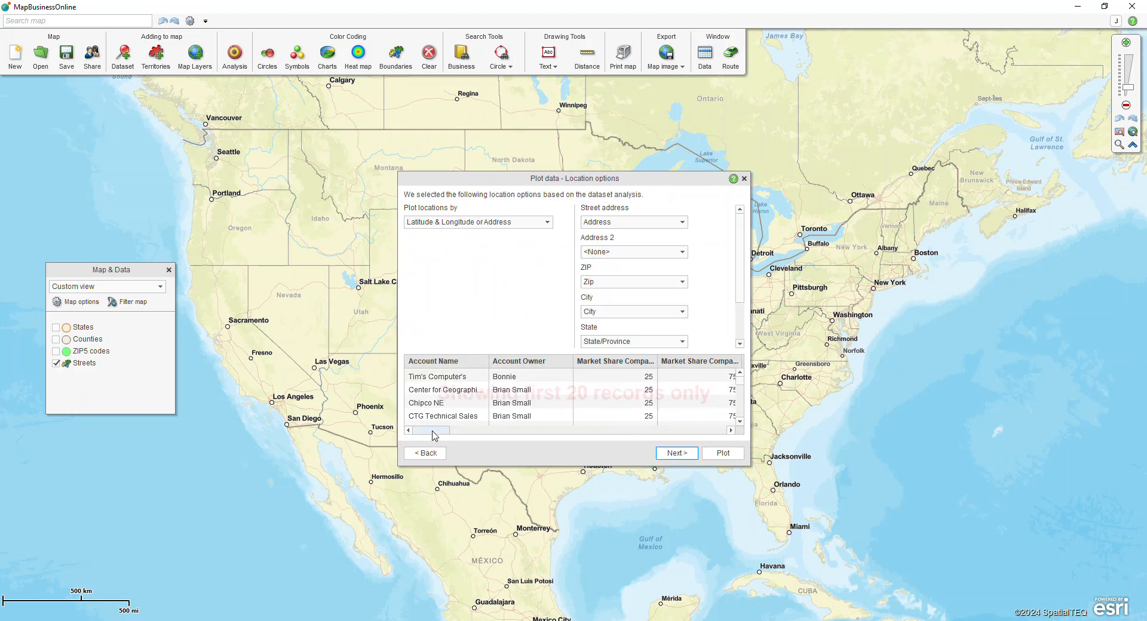
pyautogui.moveTo(433, 431); pyautogui.dragTo(491, 438)
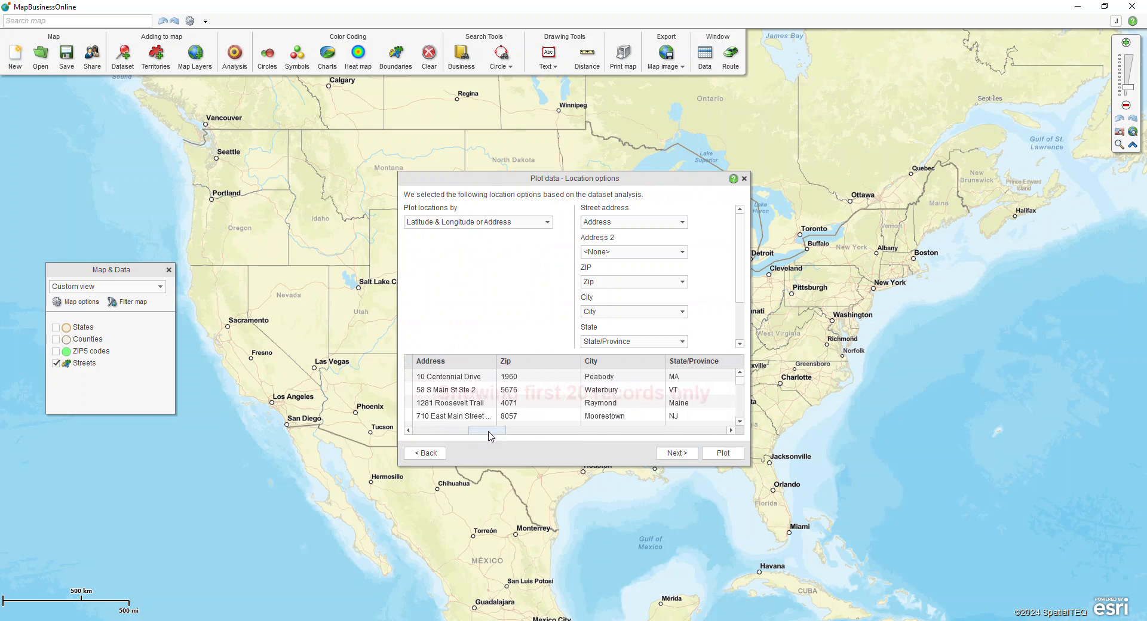
pyautogui.click(451, 367)
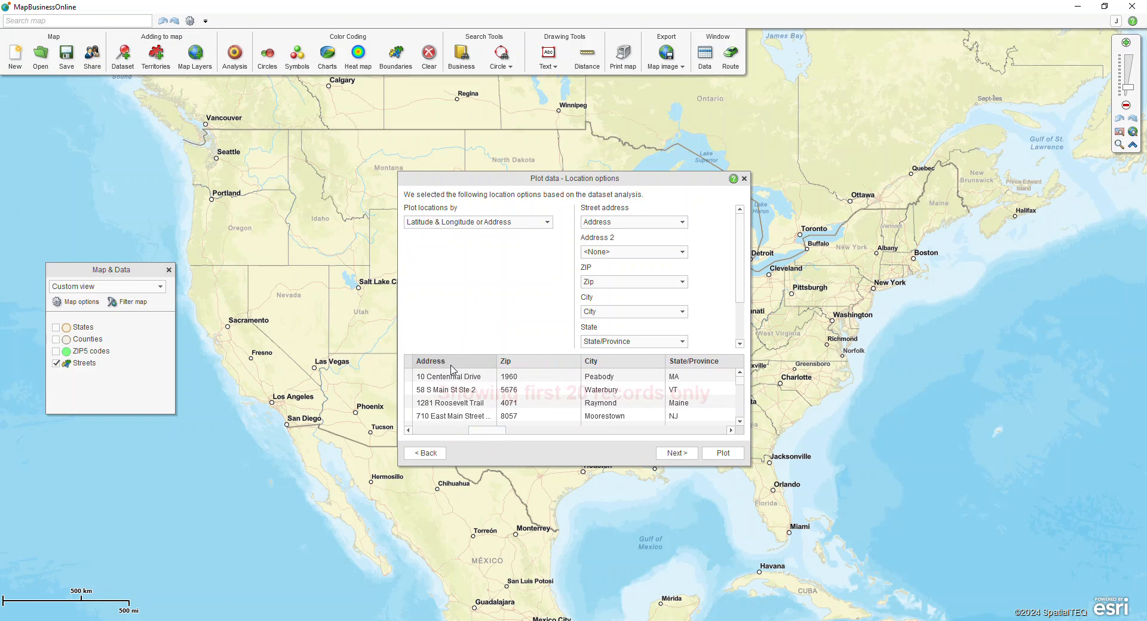
pyautogui.press('ctrl')
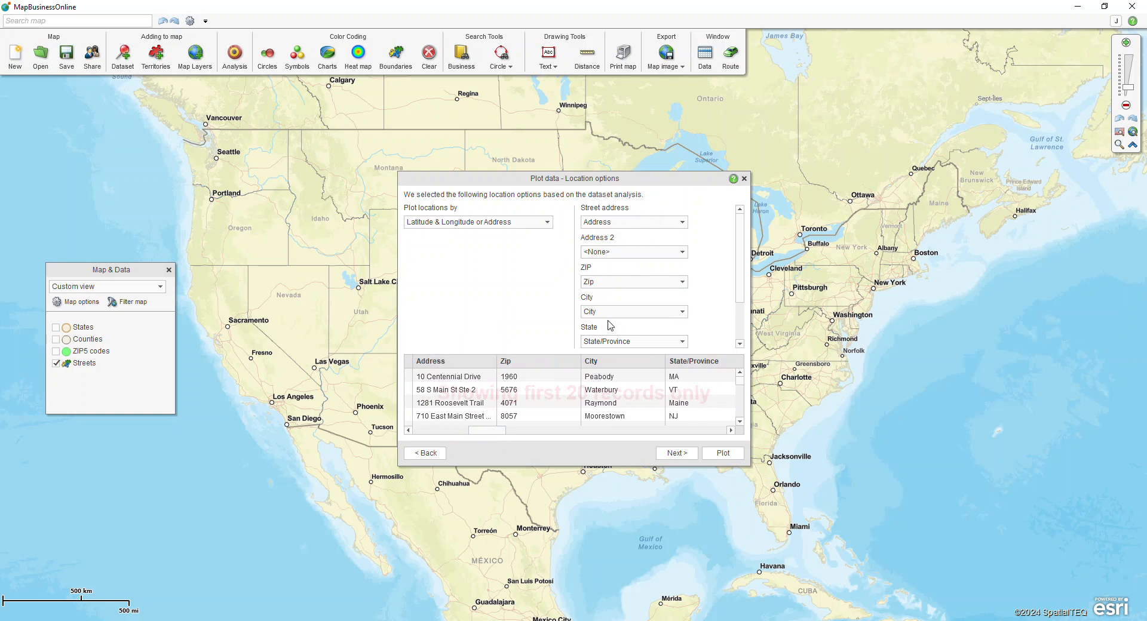
pyautogui.click(714, 454)
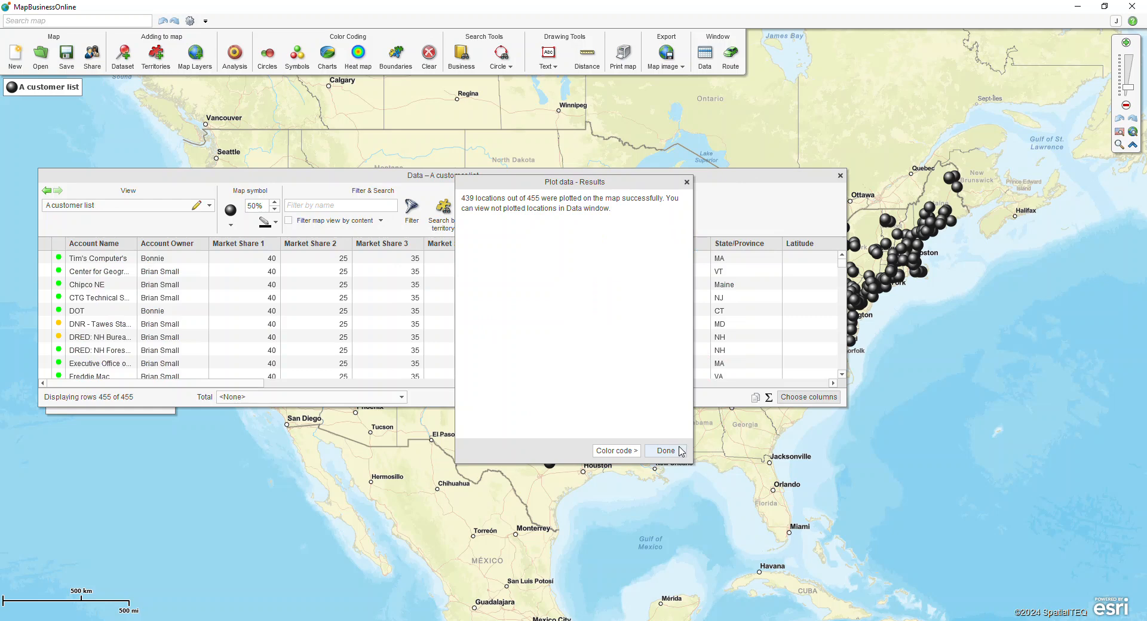
pyautogui.click(674, 450)
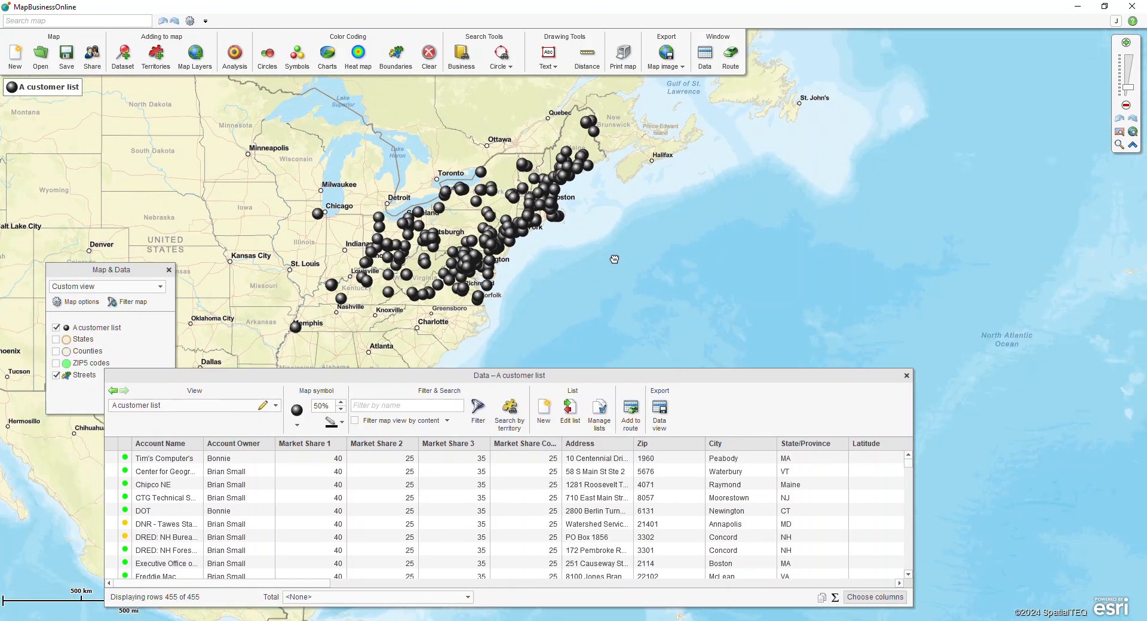
# Set the customer list's map symbol size to 40% and its colour to blue.
pyautogui.moveTo(614, 259); pyautogui.dragTo(633, 277)
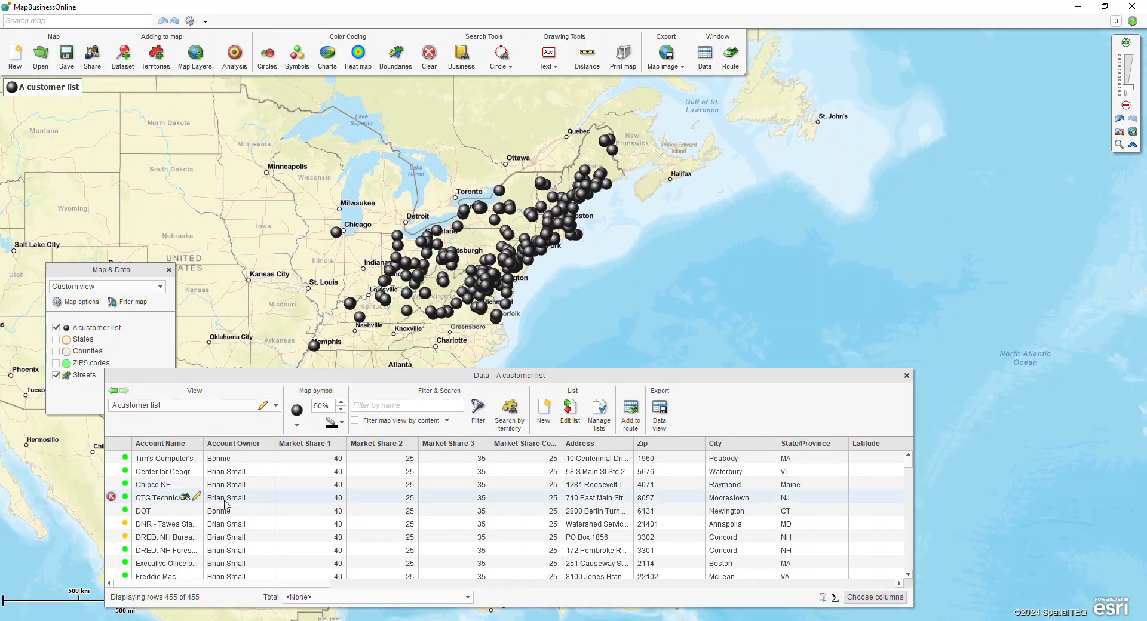
pyautogui.moveTo(263, 583); pyautogui.dragTo(456, 586)
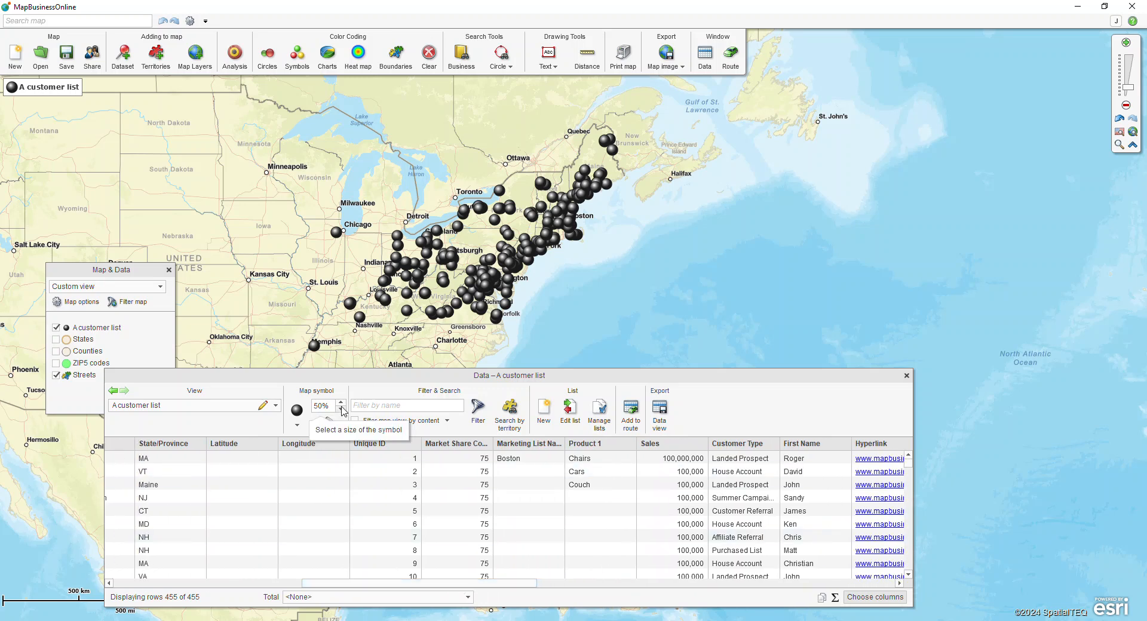
pyautogui.click(341, 411)
pyautogui.click(341, 422)
pyautogui.click(347, 493)
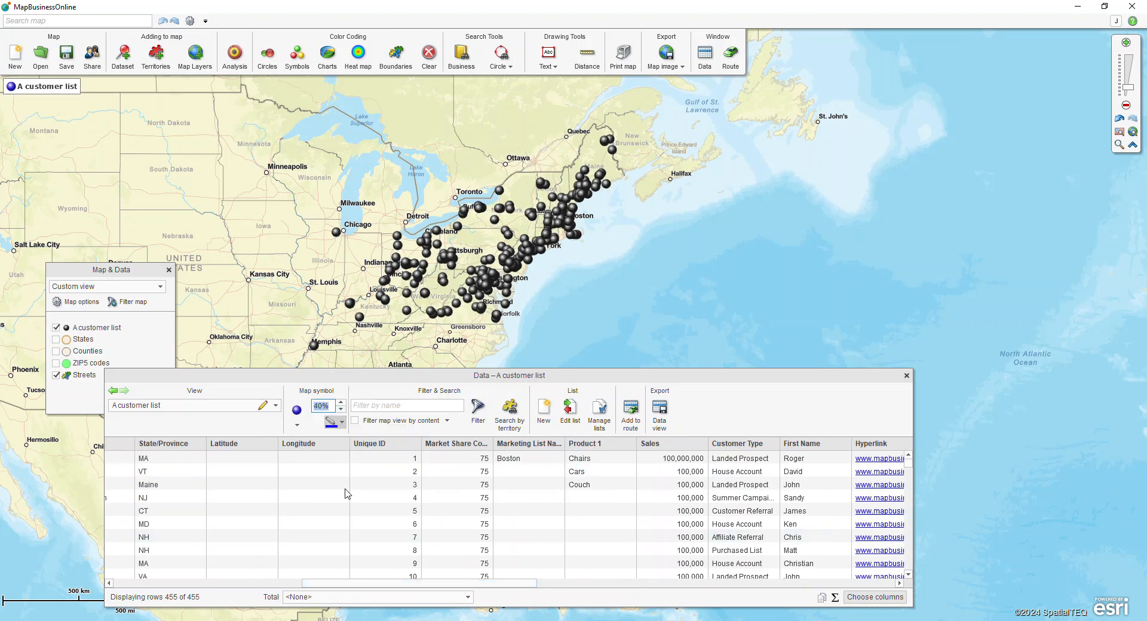
# Look through the available map symbols for the customer list and view the custom symbol manager.
pyautogui.click(296, 412)
pyautogui.scroll(-5, 380, 297)
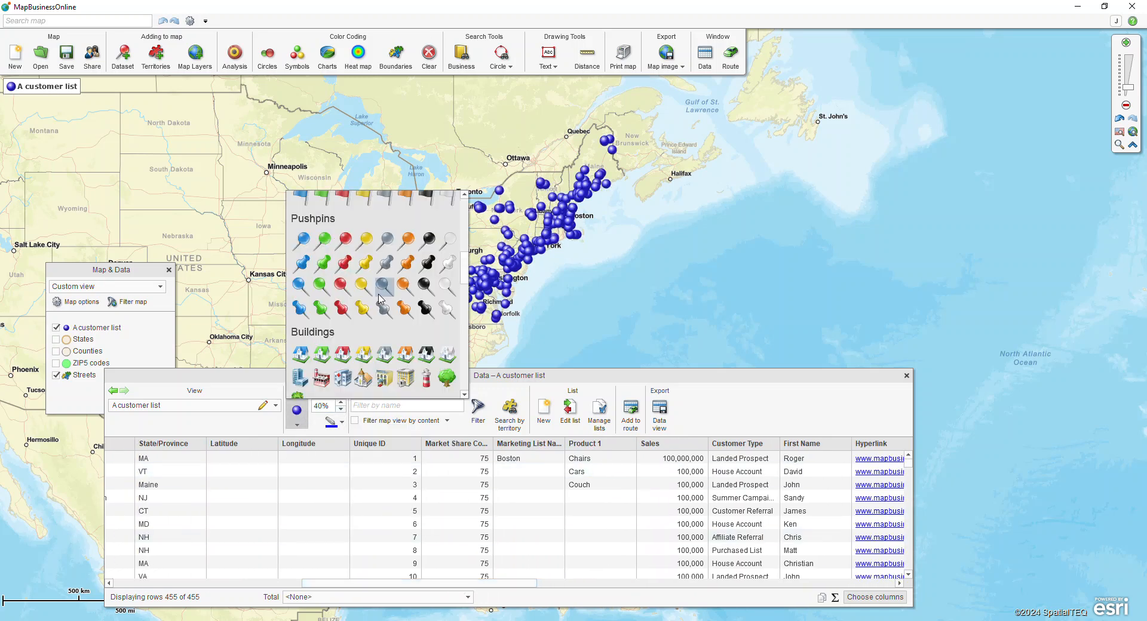
pyautogui.scroll(-10, 379, 296)
pyautogui.scroll(15, 378, 311)
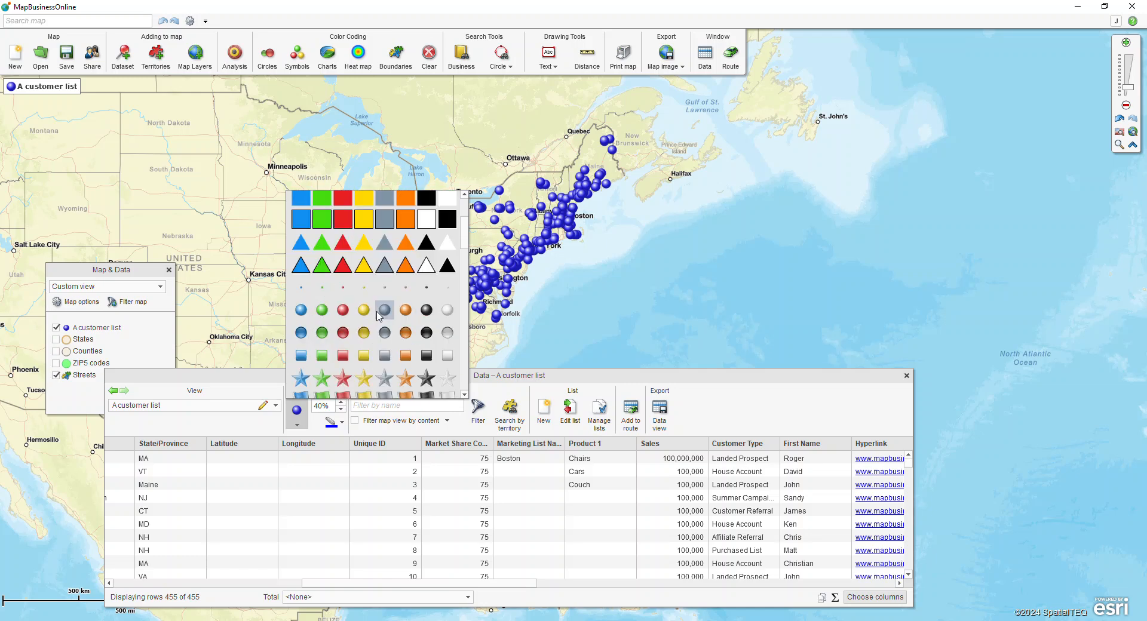
pyautogui.scroll(3, 378, 315)
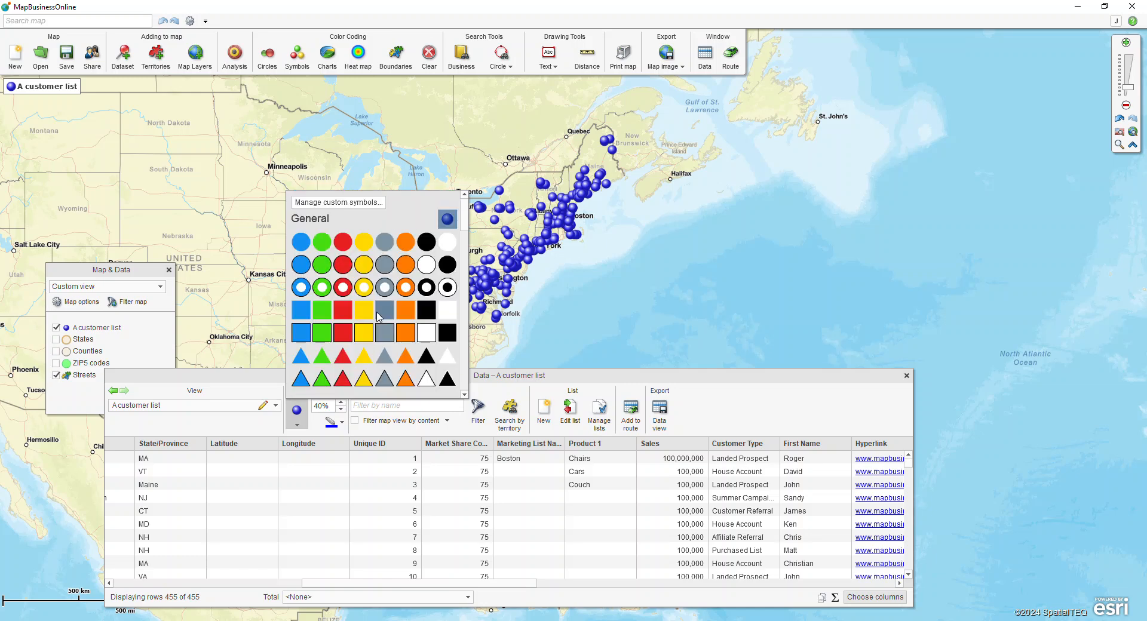
pyautogui.click(357, 203)
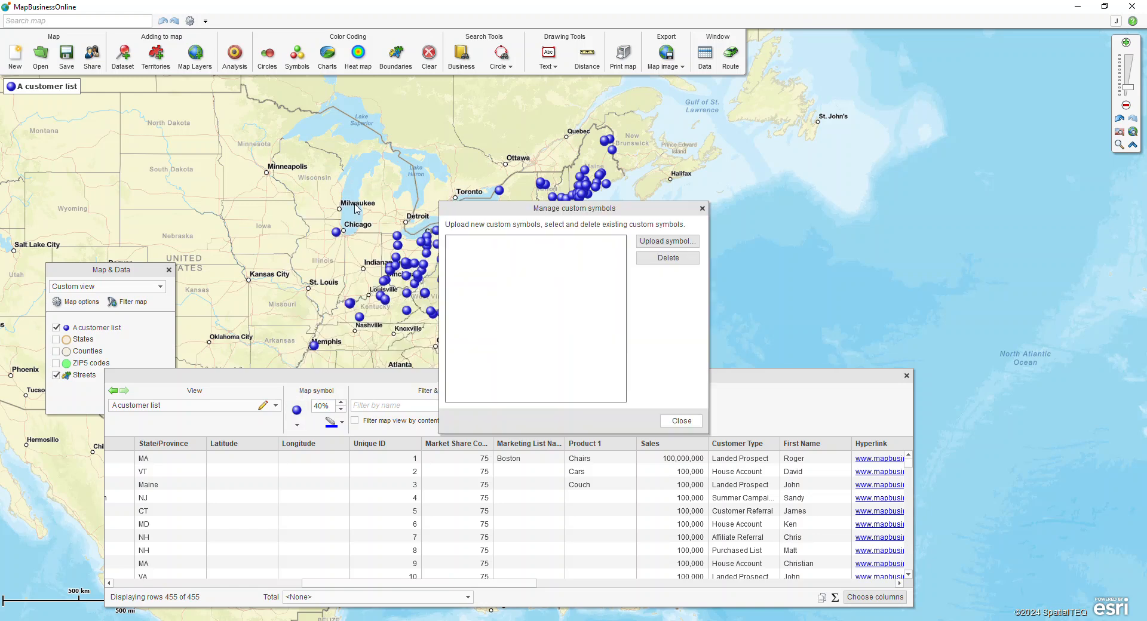
pyautogui.click(702, 209)
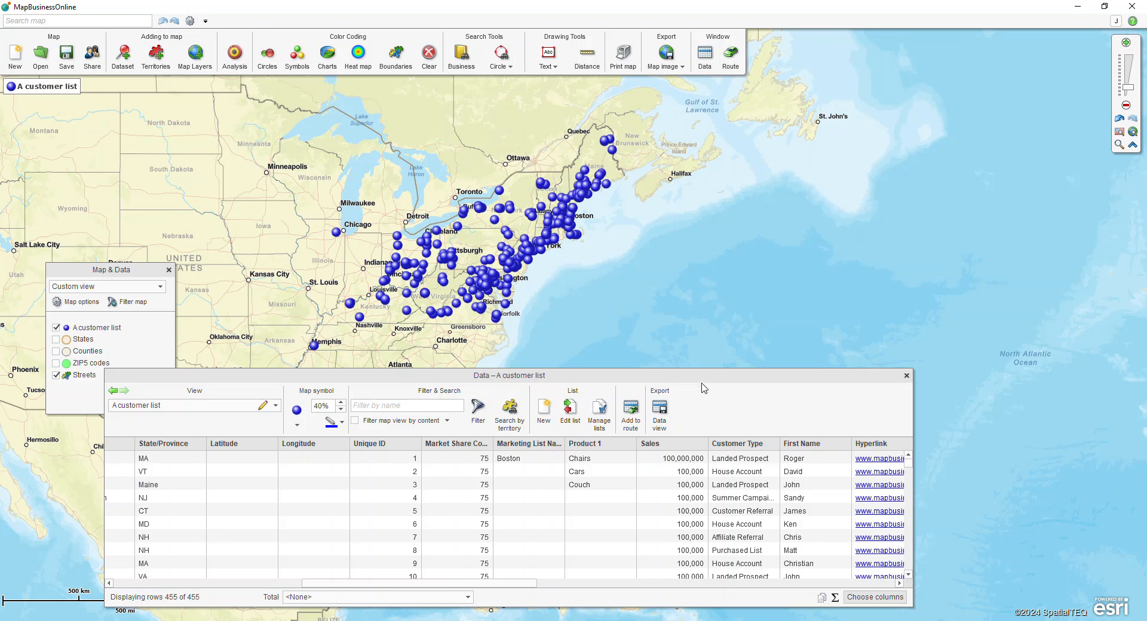
# Close the customer data table and hide the A customer list layer on the map.
pyautogui.click(907, 375)
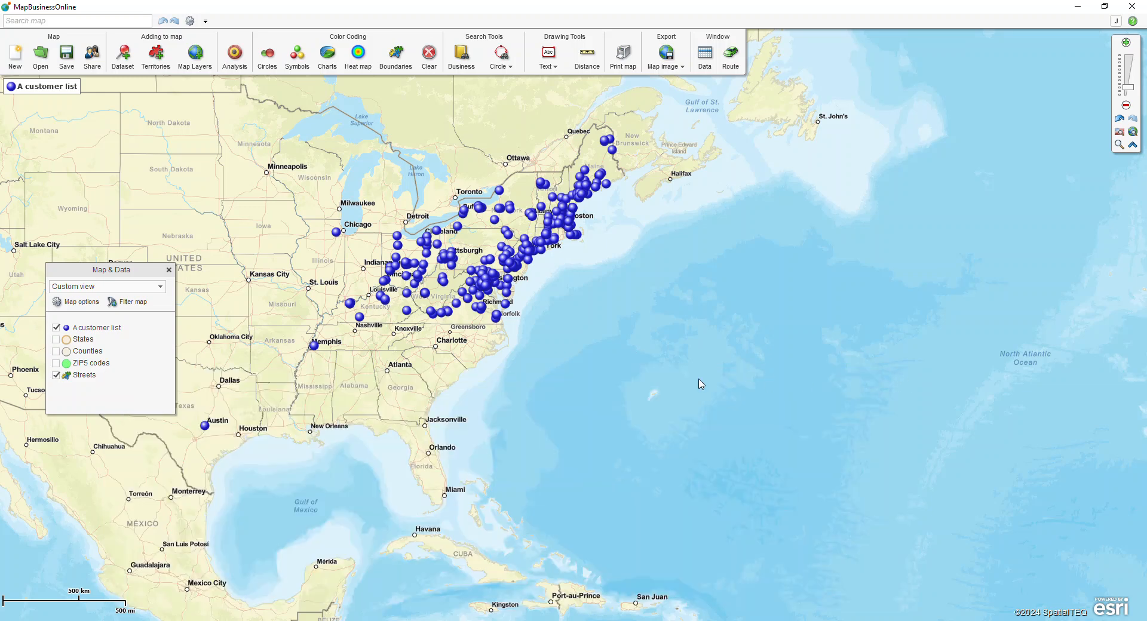
pyautogui.click(56, 328)
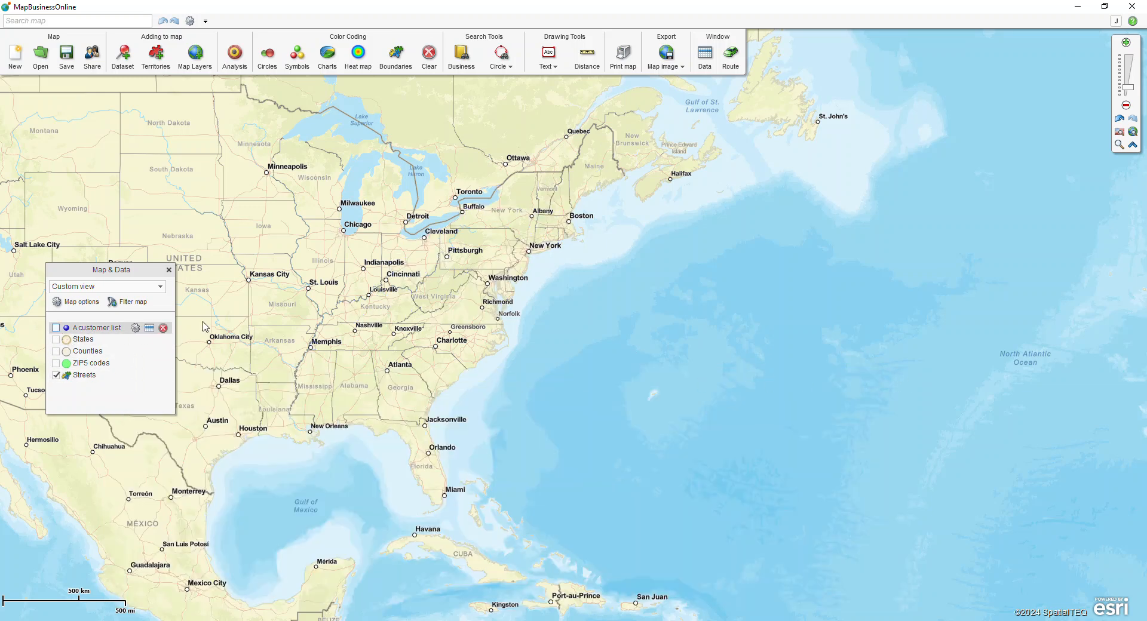
# Show the ZIP5 codes and States layers across the United States map.
pyautogui.moveTo(252, 302); pyautogui.dragTo(572, 359)
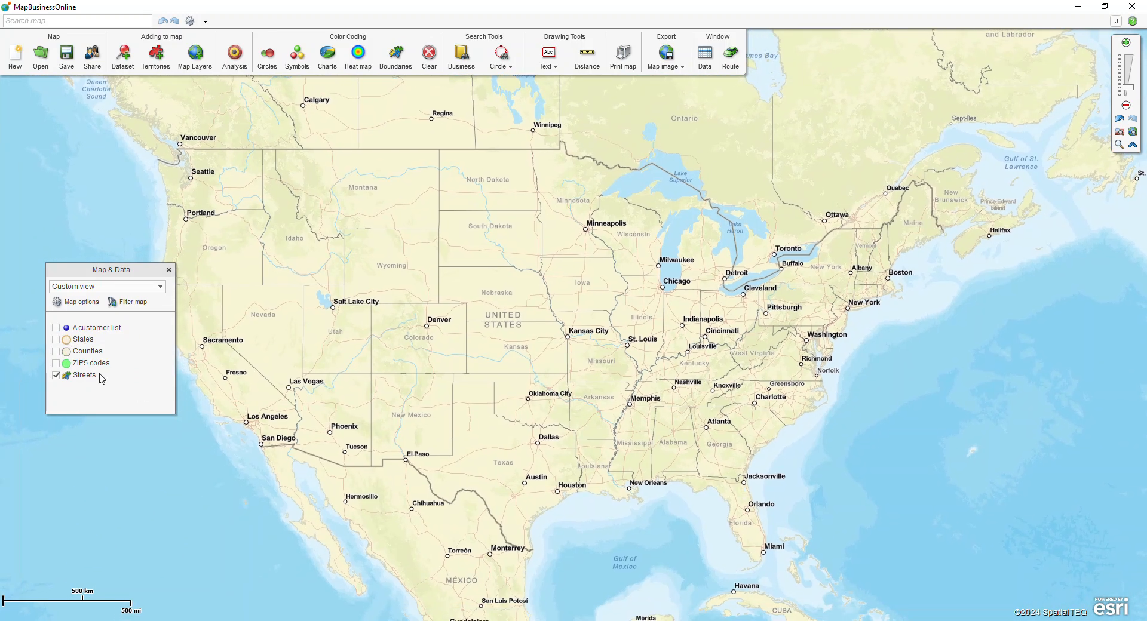
pyautogui.moveTo(98, 276); pyautogui.dragTo(88, 276)
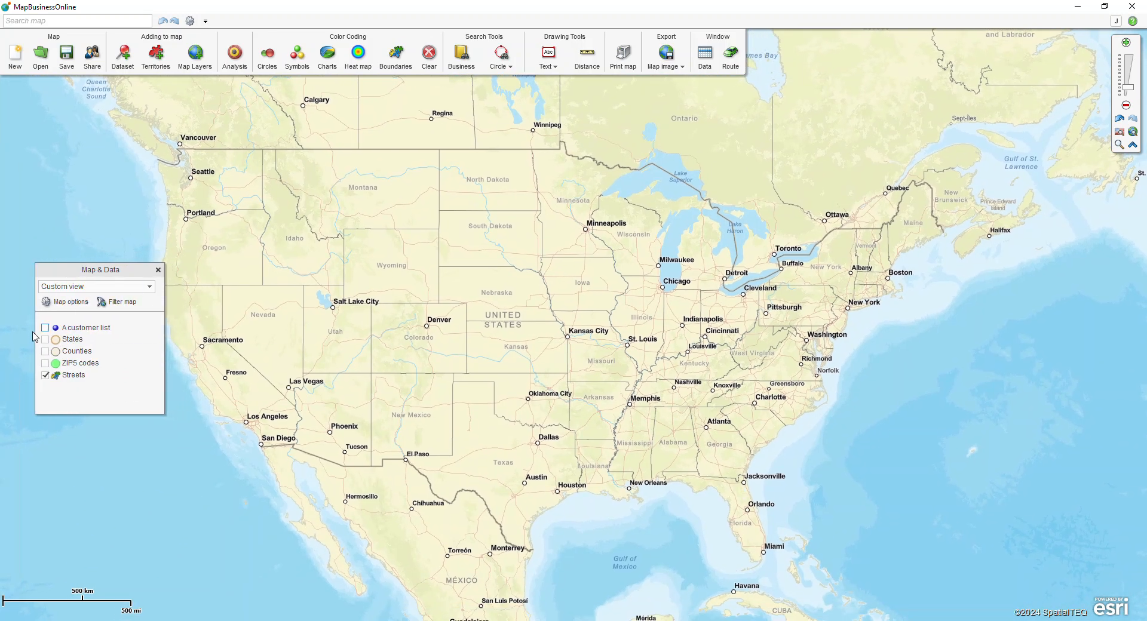
pyautogui.click(45, 365)
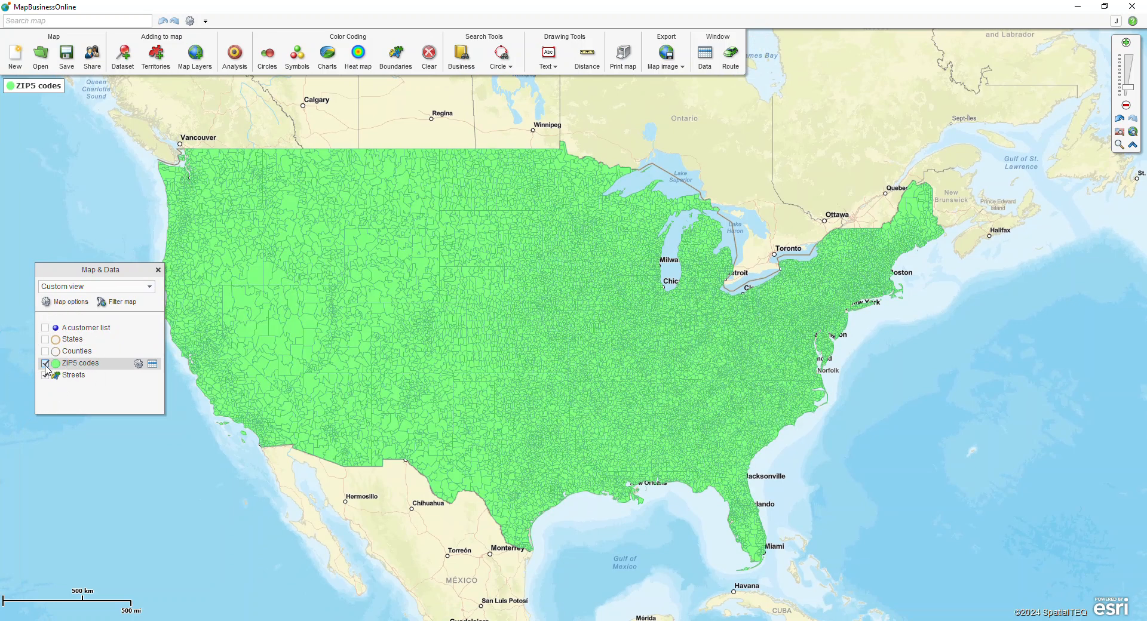
pyautogui.click(46, 340)
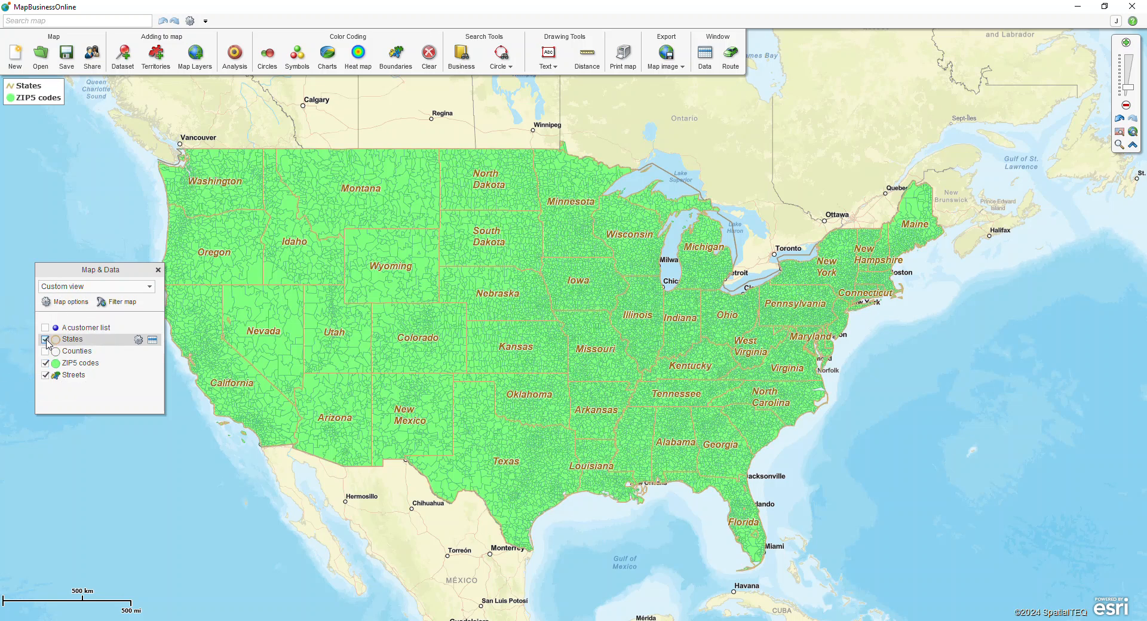
# Change the States layer's outline colour to black in its map layer properties.
pyautogui.click(139, 342)
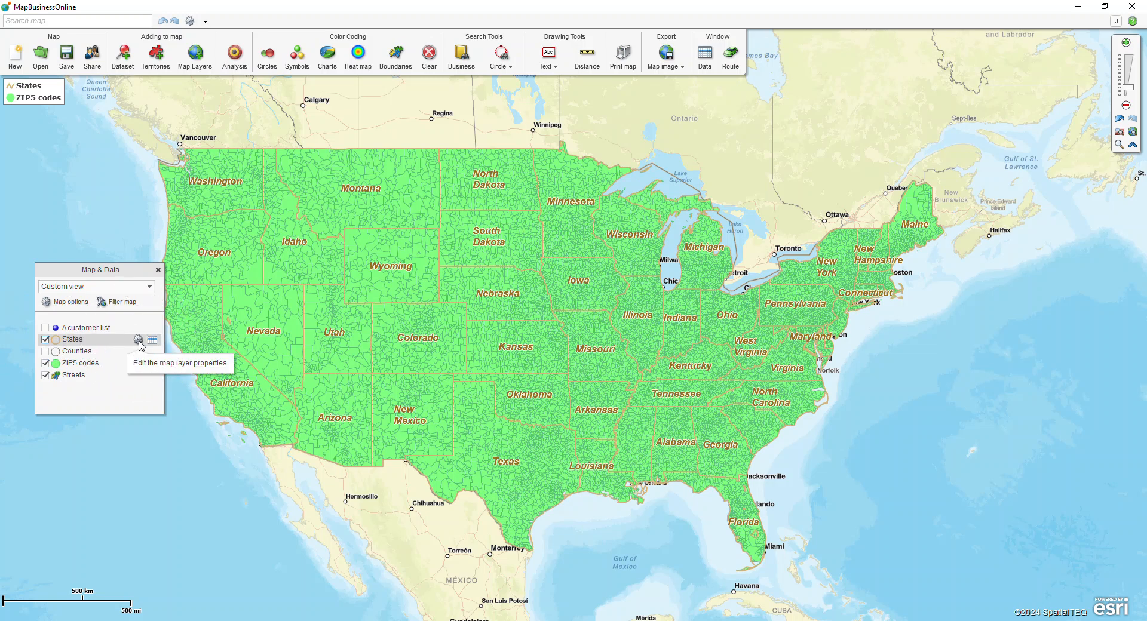
pyautogui.click(139, 341)
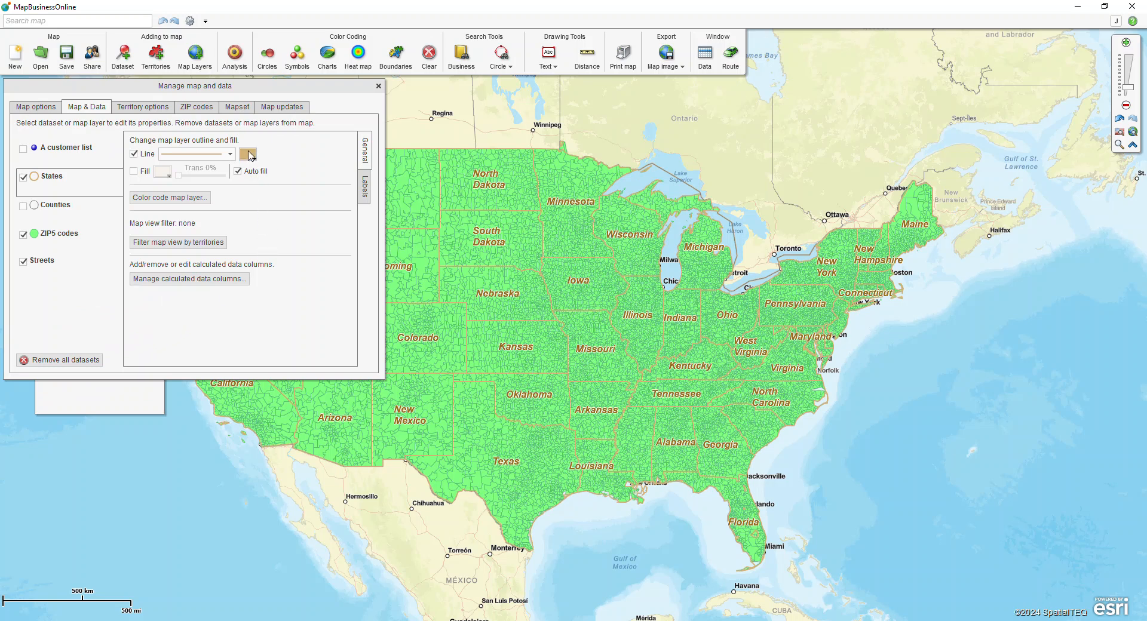
pyautogui.click(247, 154)
pyautogui.click(254, 188)
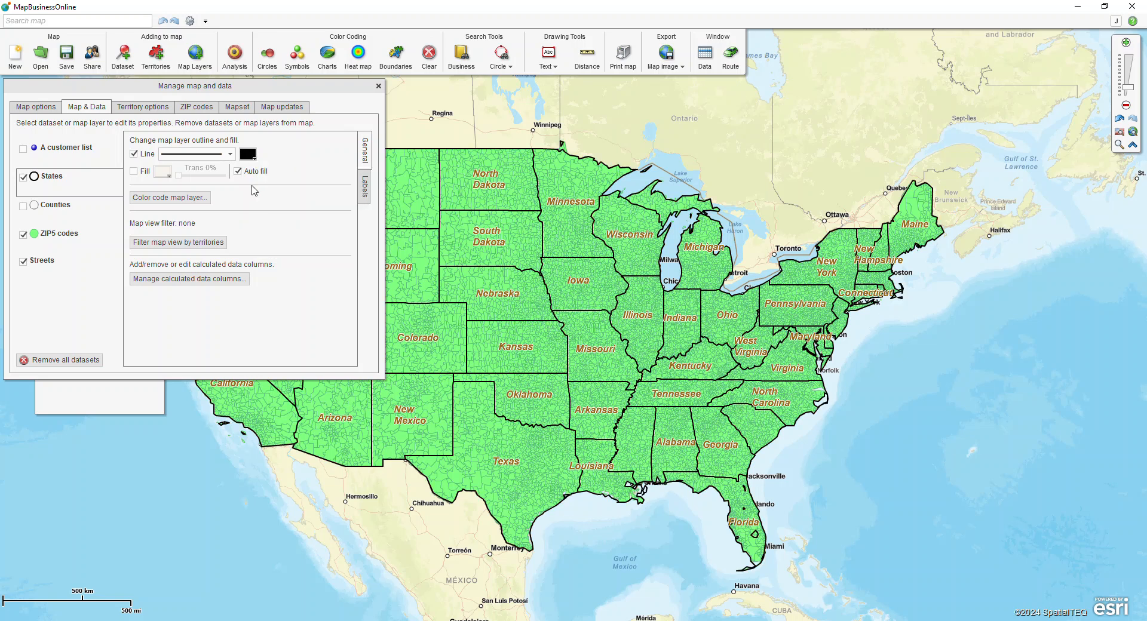
# View the ZIP5 codes layer's outline, fill and transparency settings, leaving the fill opaque, and close the map layer properties.
pyautogui.click(72, 246)
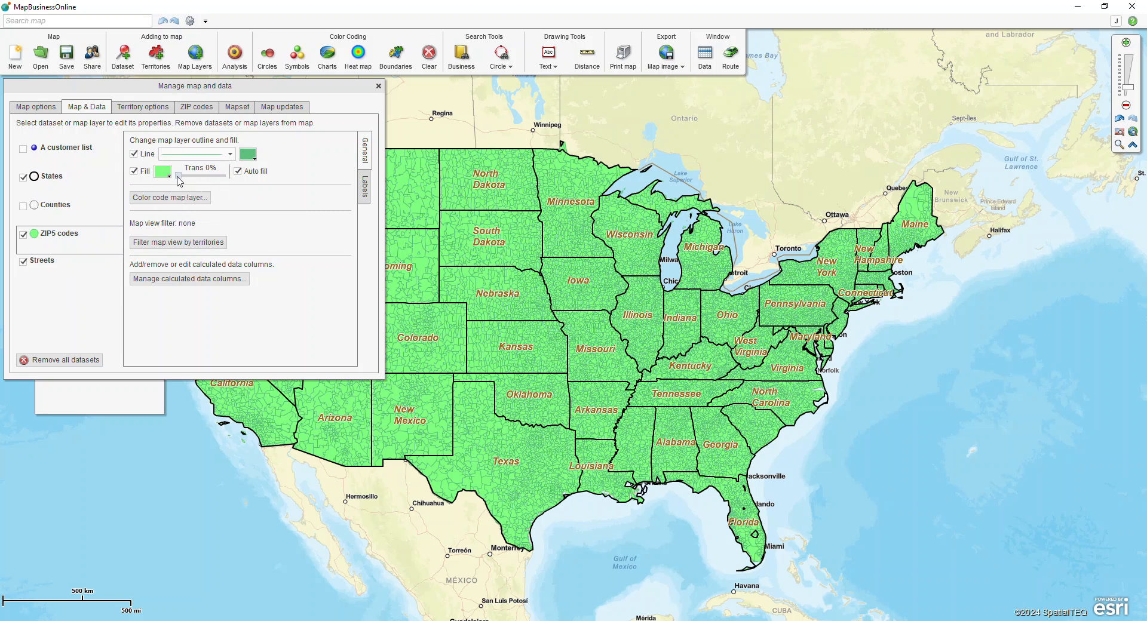
pyautogui.moveTo(178, 181)
pyautogui.mouseDown()
pyautogui.moveTo(232, 182)
pyautogui.moveTo(176, 182)
pyautogui.mouseUp()
pyautogui.click(379, 87)
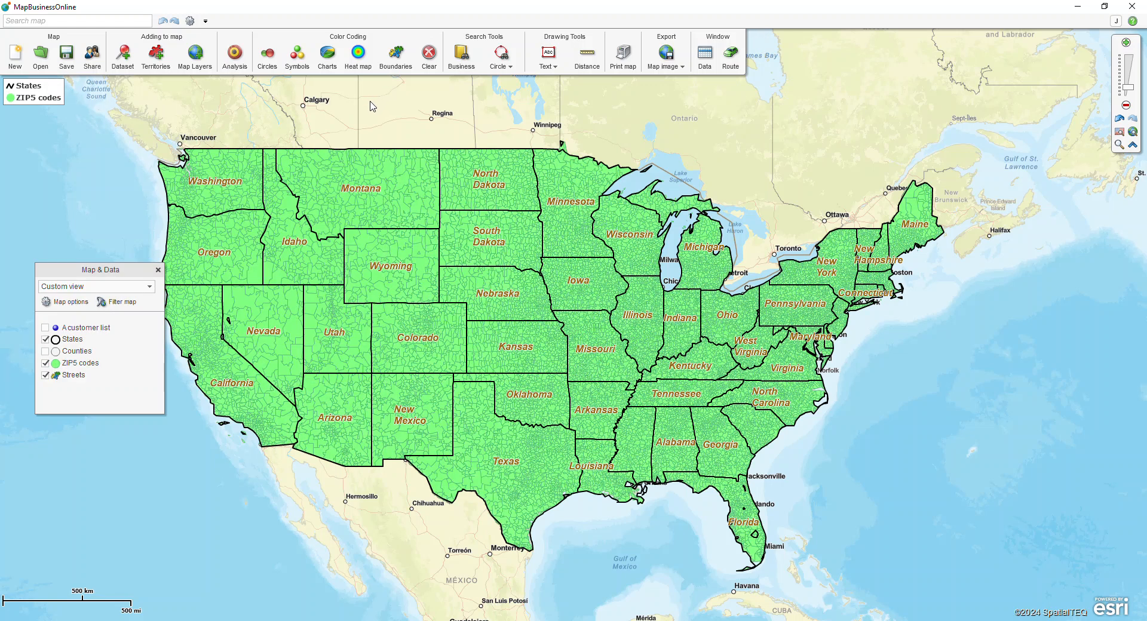
# Start colour coding the ZIP5 codes layer with demographic data as the data source.
pyautogui.click(399, 66)
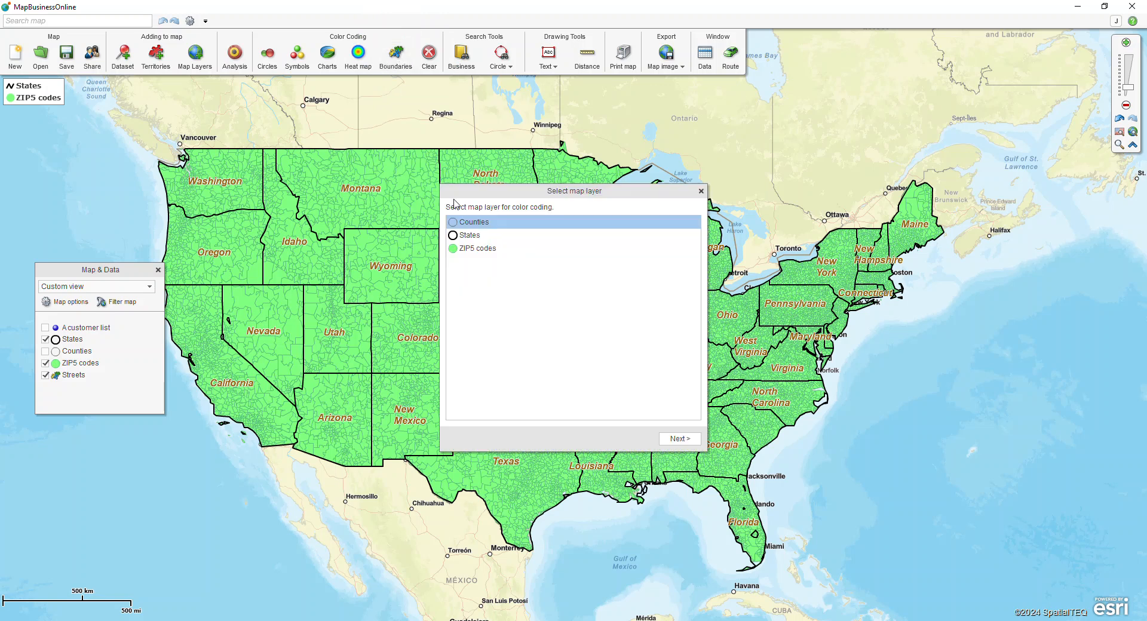
pyautogui.click(492, 248)
pyautogui.click(677, 439)
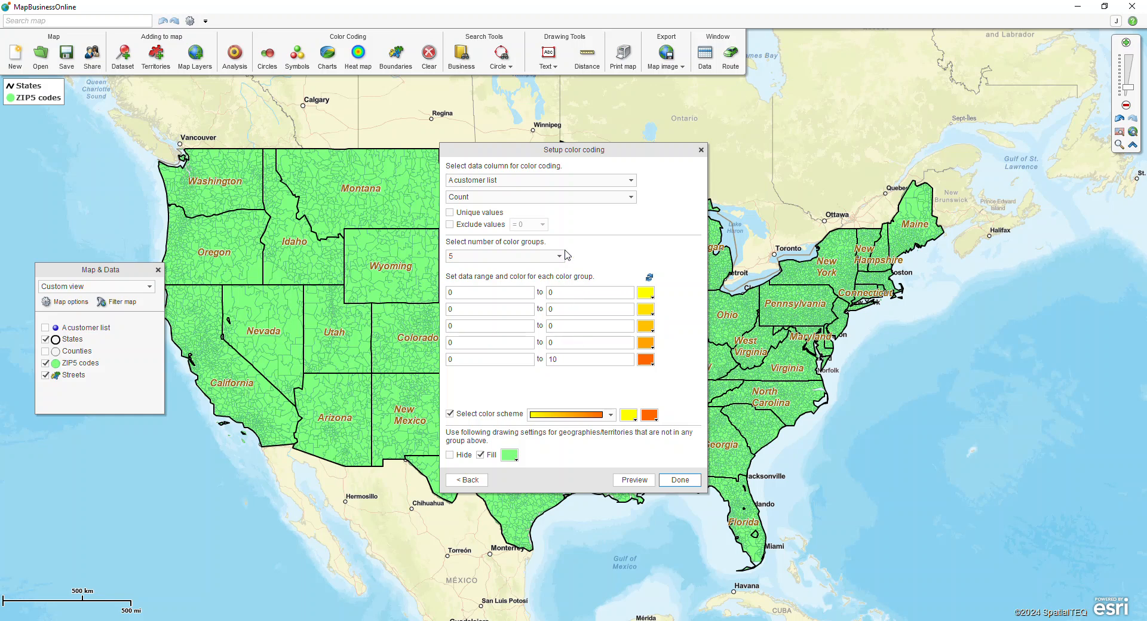
pyautogui.click(541, 182)
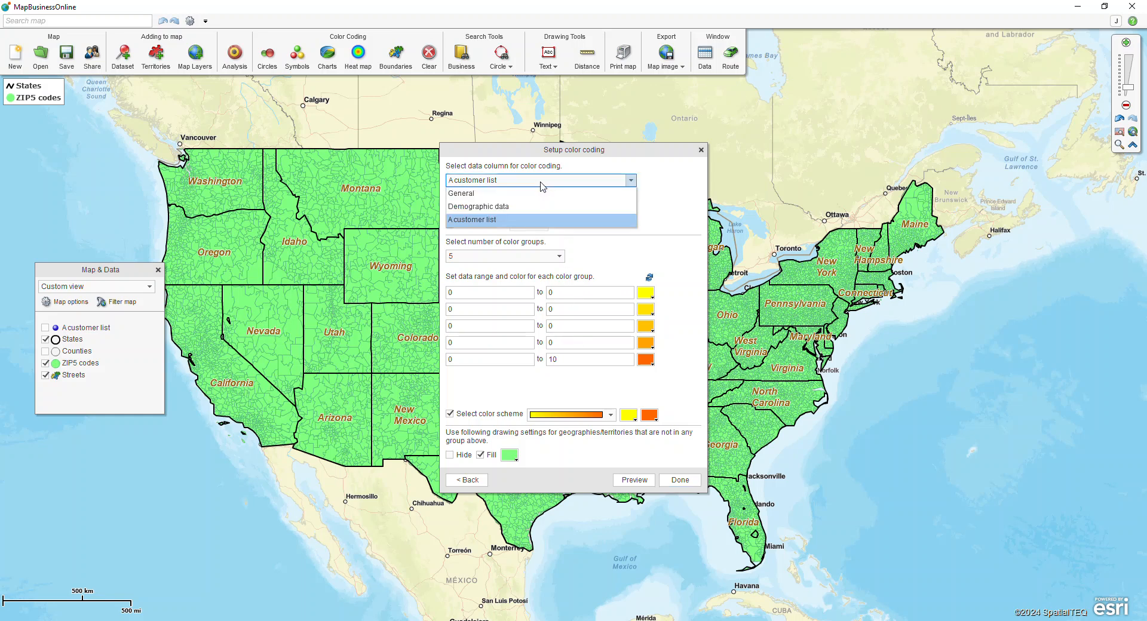
pyautogui.click(511, 206)
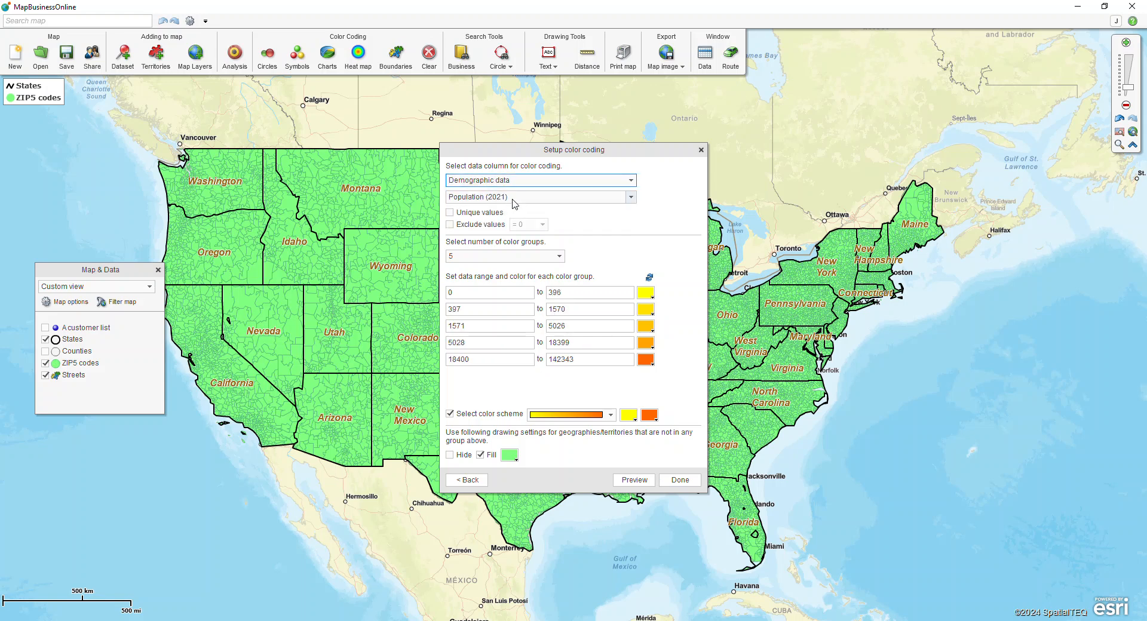
# Choose Median household income (2021) as the demographic column for the colour coding.
pyautogui.click(512, 198)
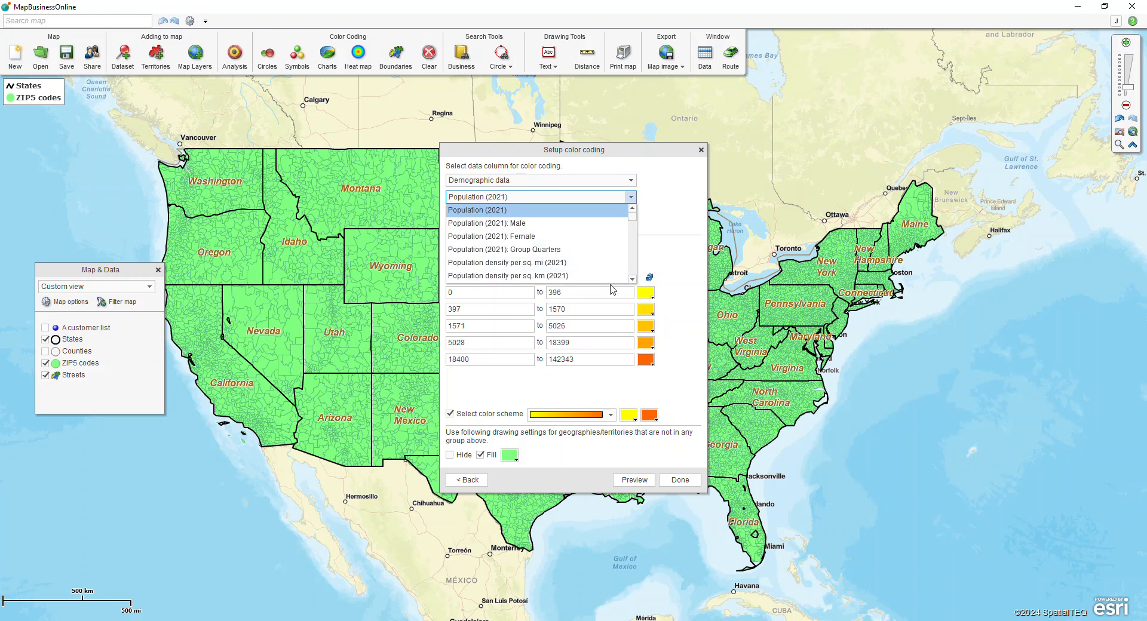
pyautogui.click(632, 280)
pyautogui.click(633, 280)
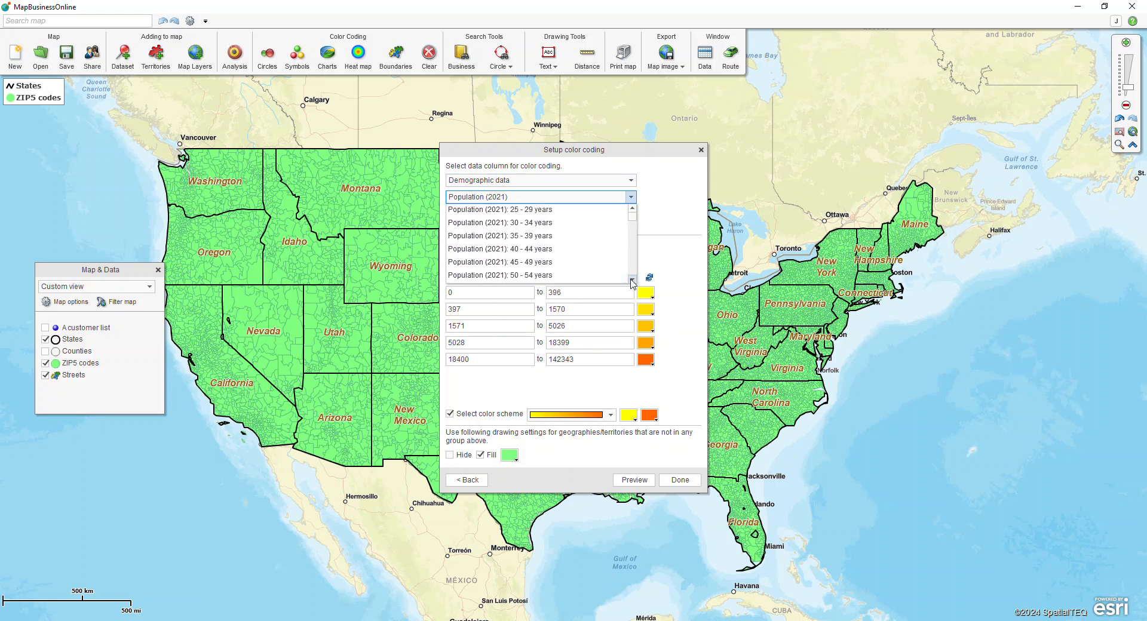
pyautogui.moveTo(633, 282); pyautogui.dragTo(632, 282)
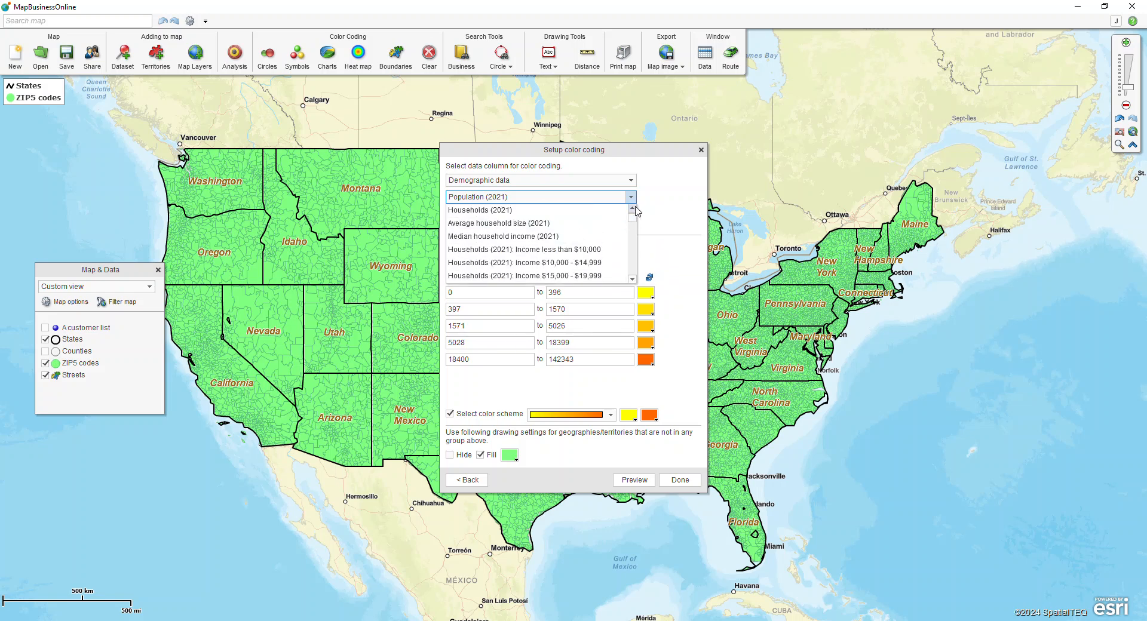
pyautogui.scroll(1, 609, 224)
pyautogui.click(516, 249)
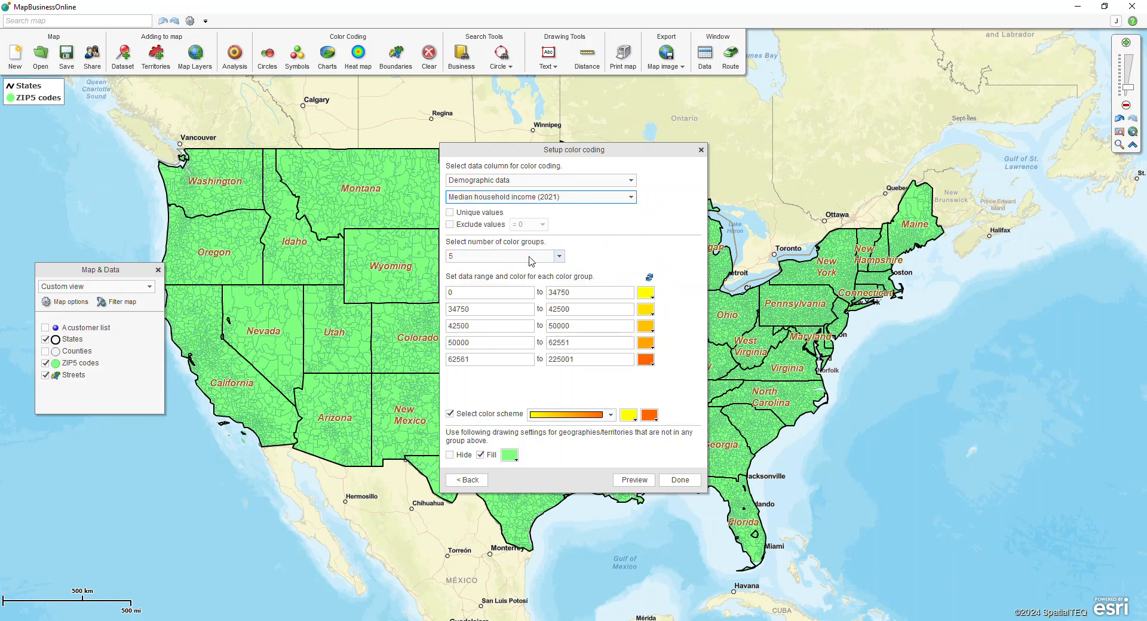
# Use the multicolour scheme, set the highest income group's colour to magenta, and apply the ZIP code colour coding.
pyautogui.click(646, 361)
pyautogui.click(610, 415)
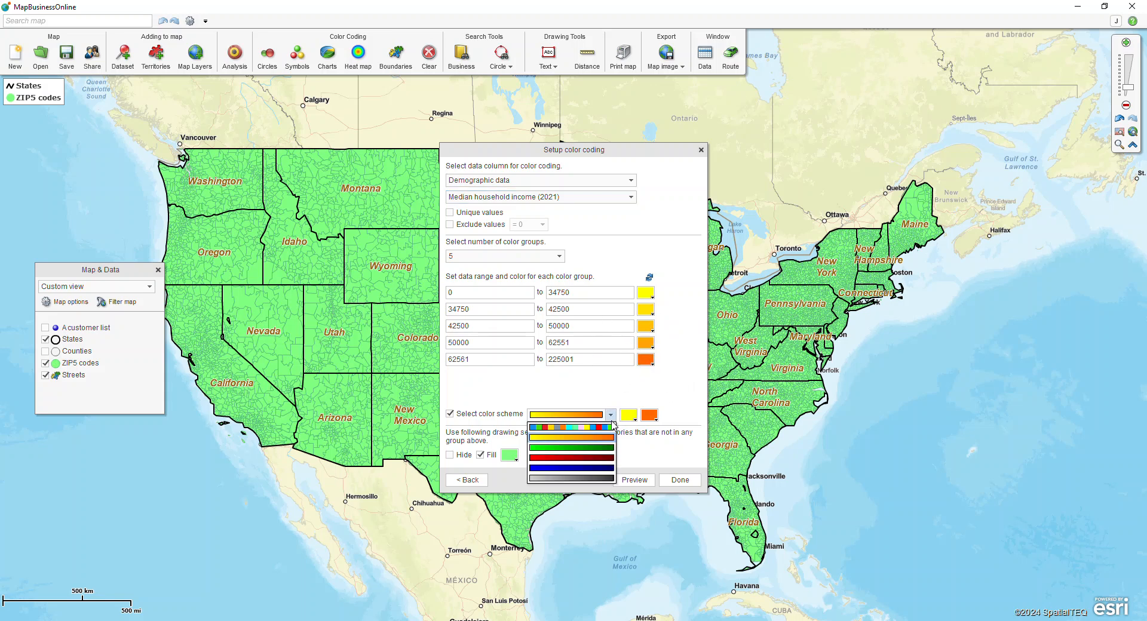
pyautogui.click(609, 435)
pyautogui.click(646, 361)
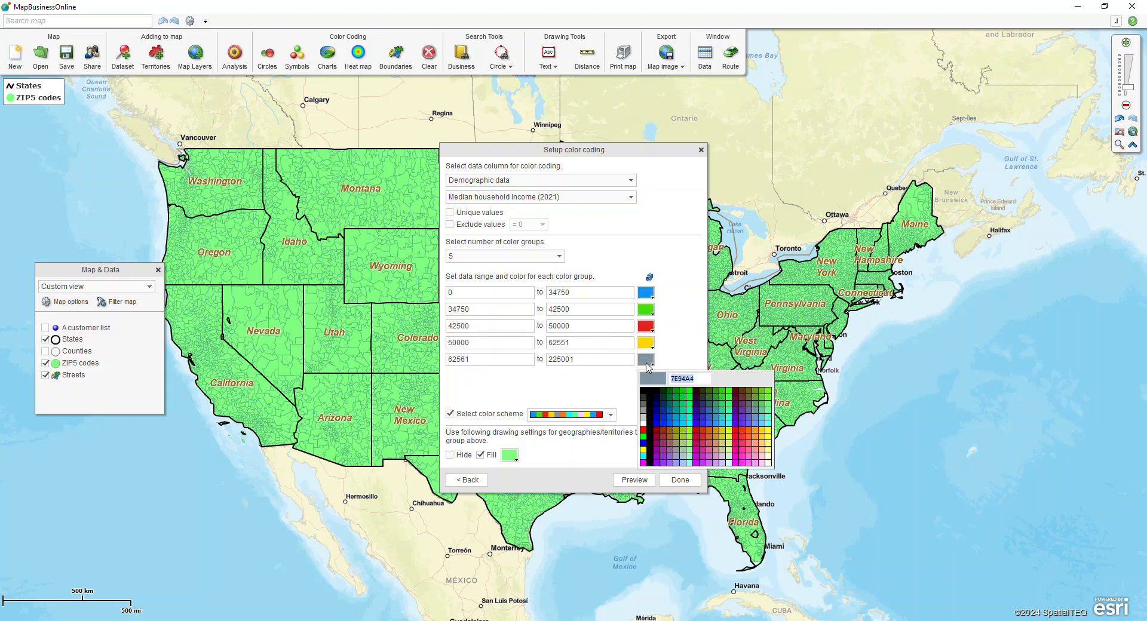
pyautogui.click(643, 463)
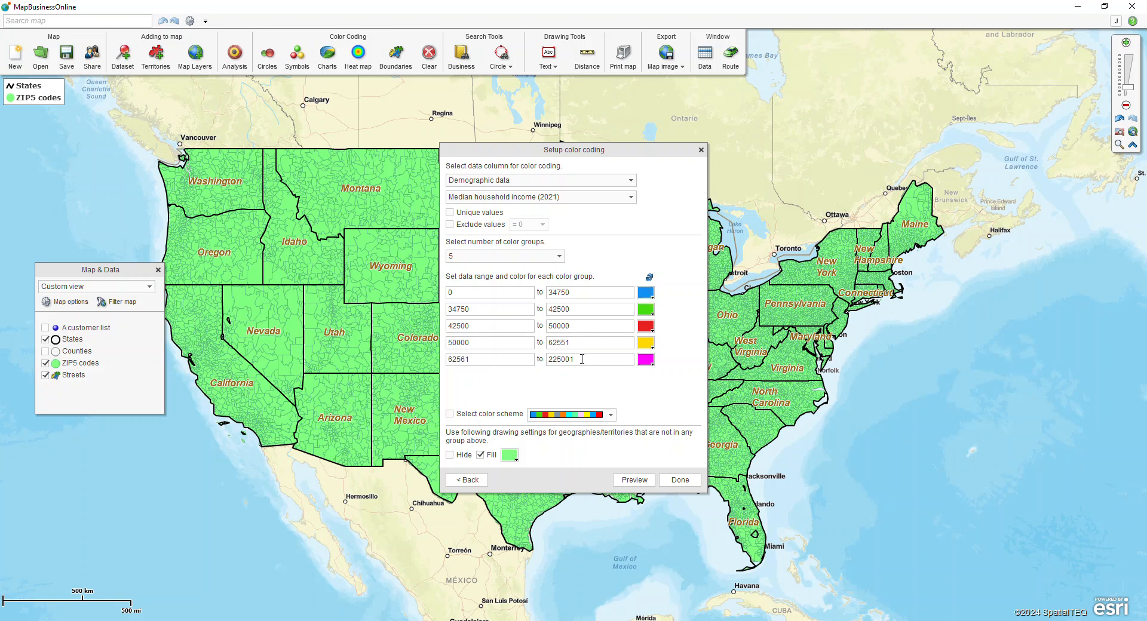
pyautogui.click(679, 480)
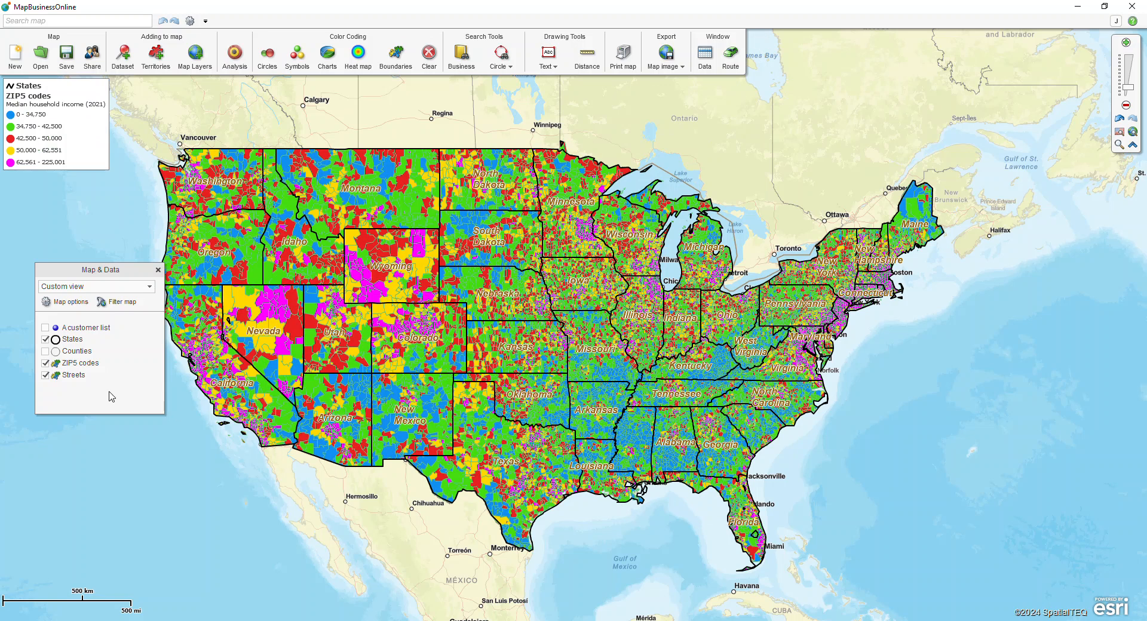
# Filter the map so that only the state of Virginia is shown.
pyautogui.click(115, 303)
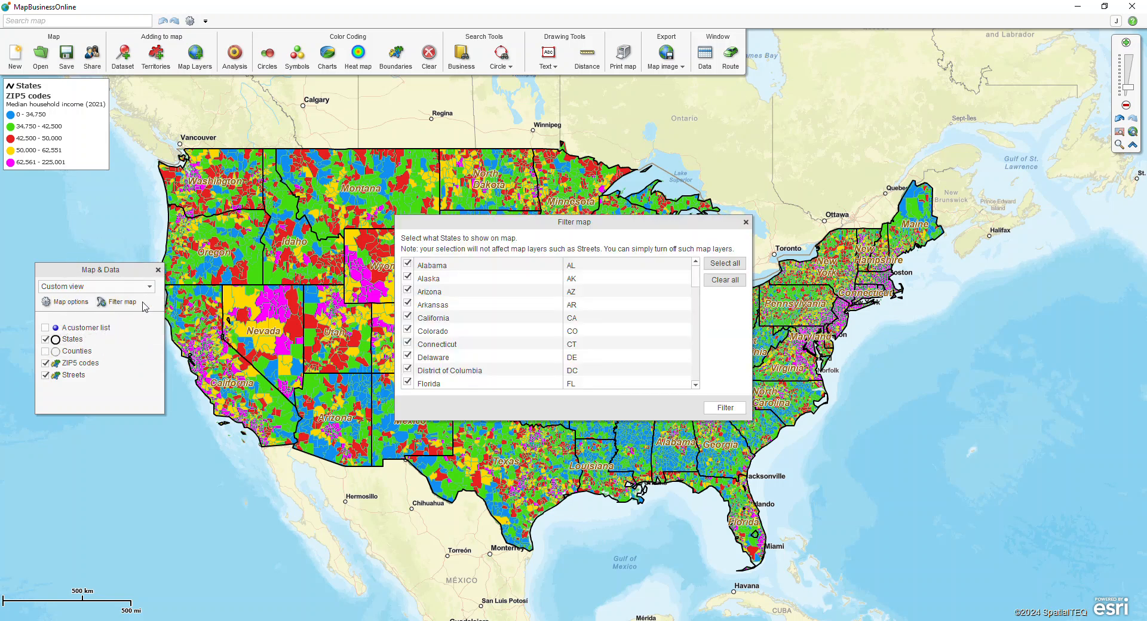
pyautogui.click(722, 285)
pyautogui.moveTo(695, 276); pyautogui.dragTo(698, 384)
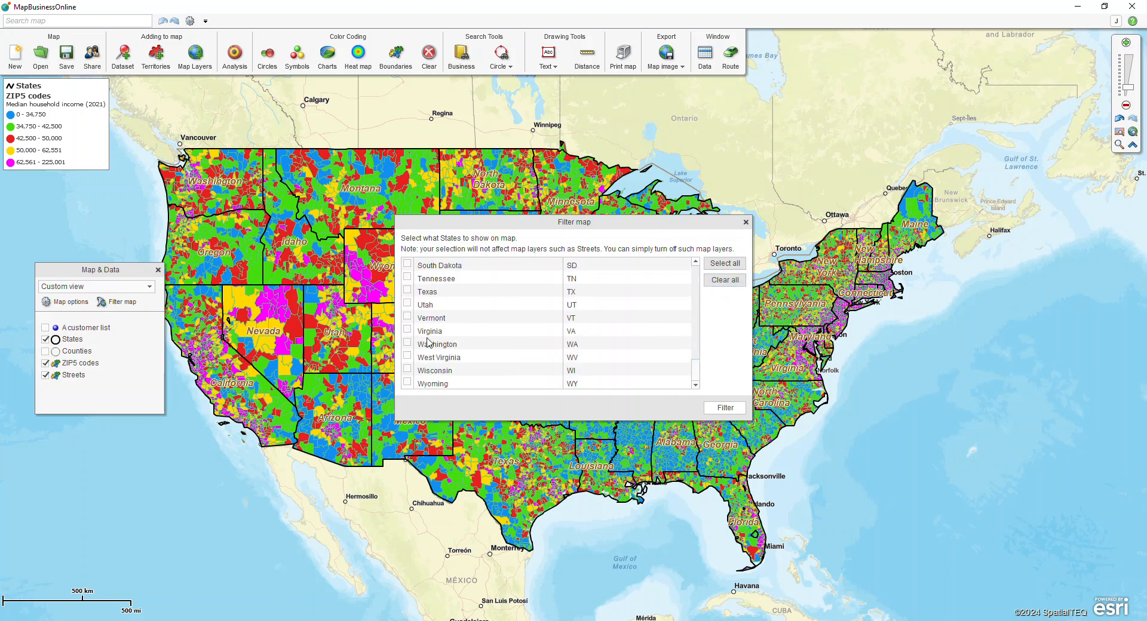
pyautogui.click(725, 407)
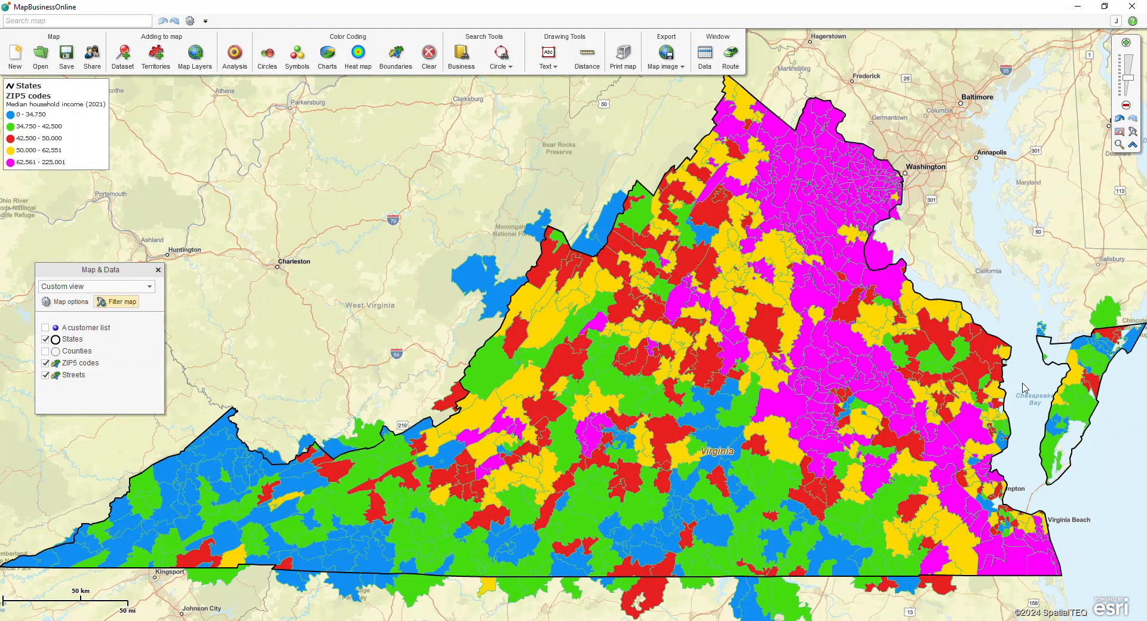
# Move the map legend out of the corner to the empty area northwest of Virginia.
pyautogui.moveTo(1026, 380); pyautogui.dragTo(867, 357)
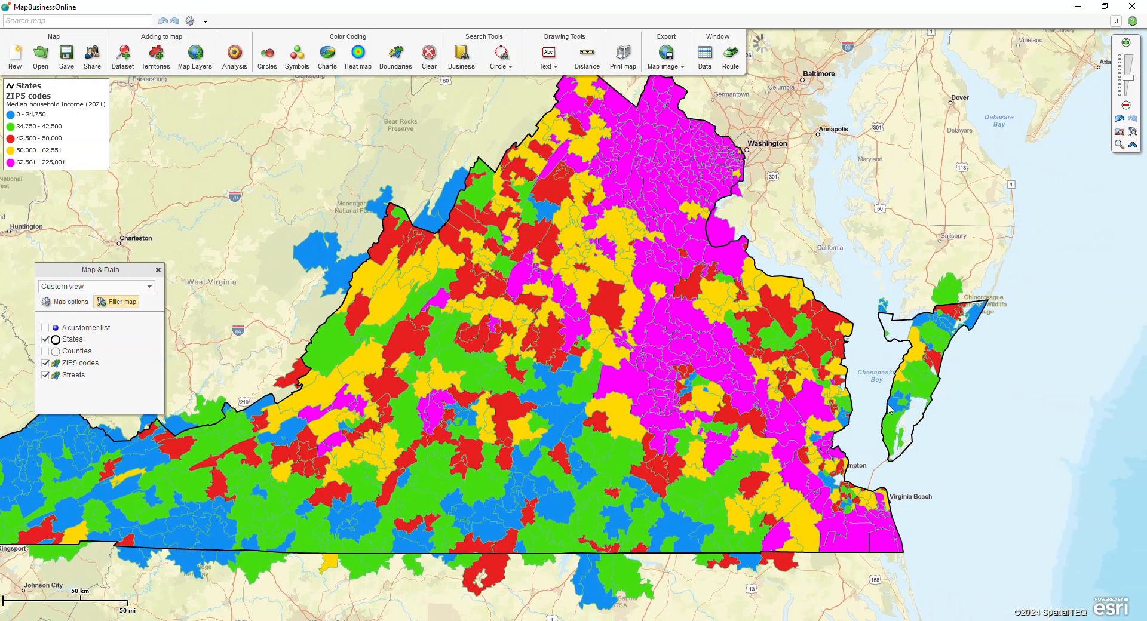
pyautogui.press('ctrl')
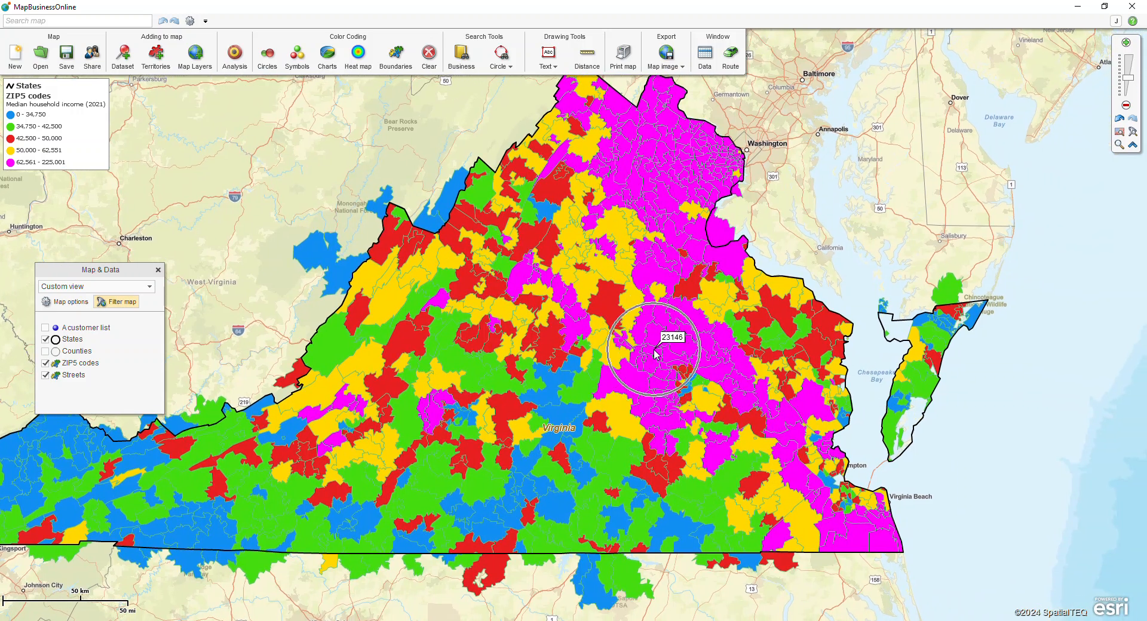
pyautogui.moveTo(20, 88); pyautogui.dragTo(193, 172)
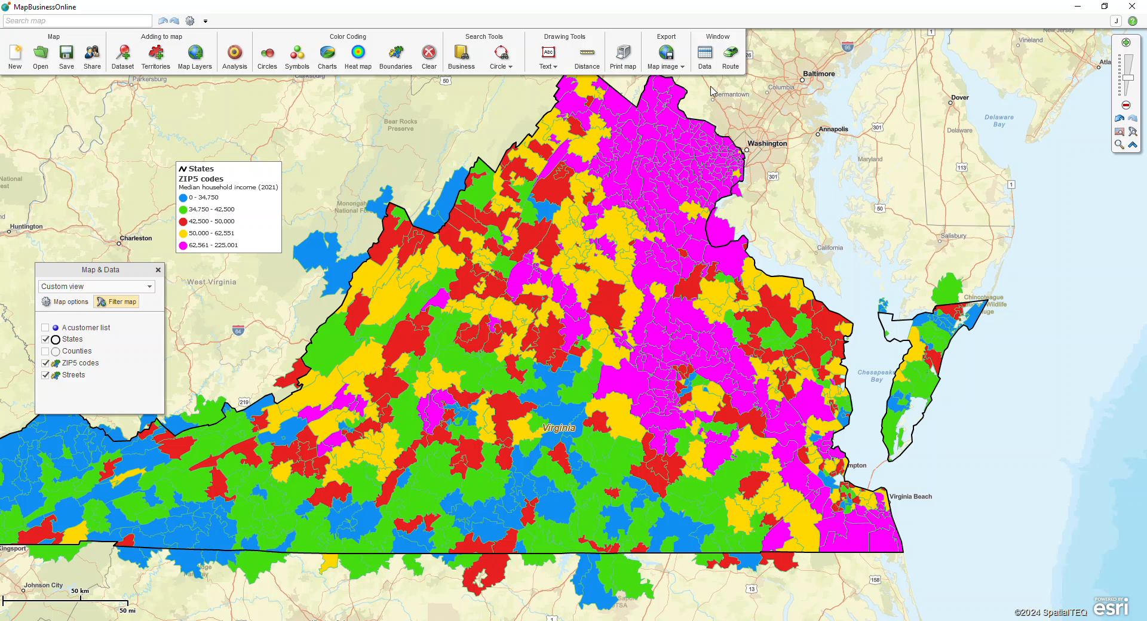
# Open the data table, move it higher over the map, and switch its view to ZIP5 codes.
pyautogui.click(705, 57)
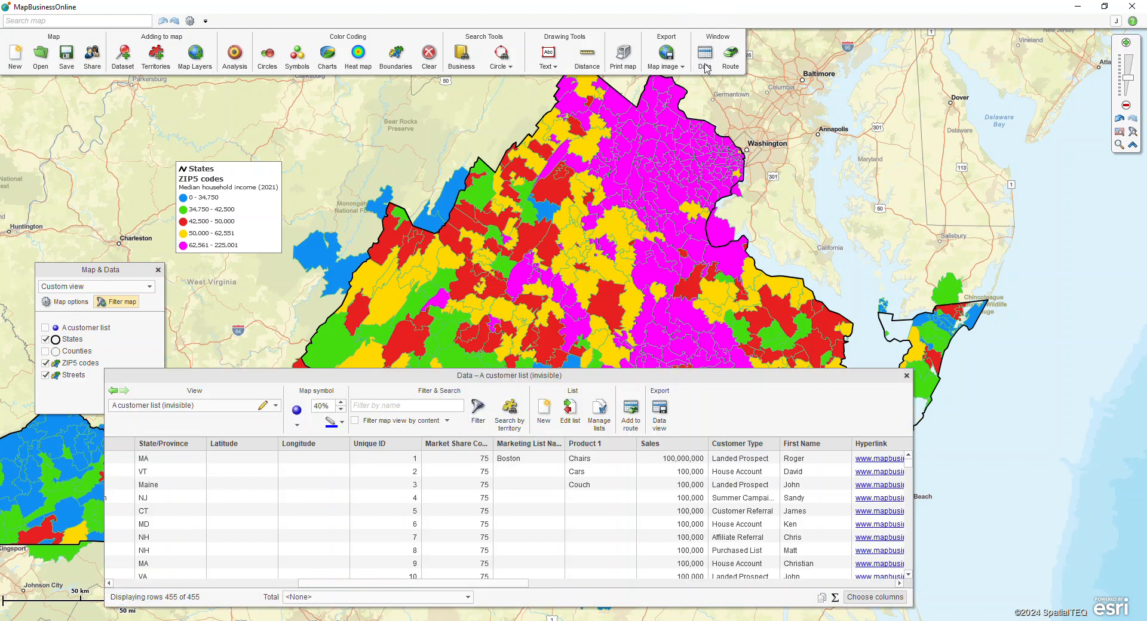
pyautogui.moveTo(340, 383); pyautogui.dragTo(359, 337)
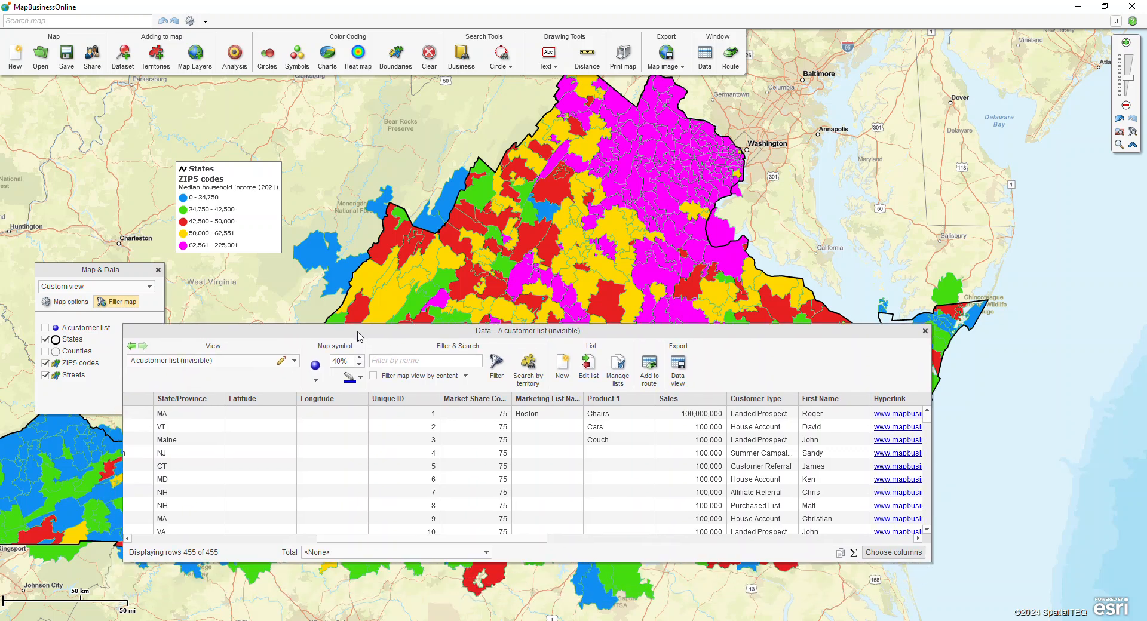
pyautogui.click(294, 361)
pyautogui.click(189, 410)
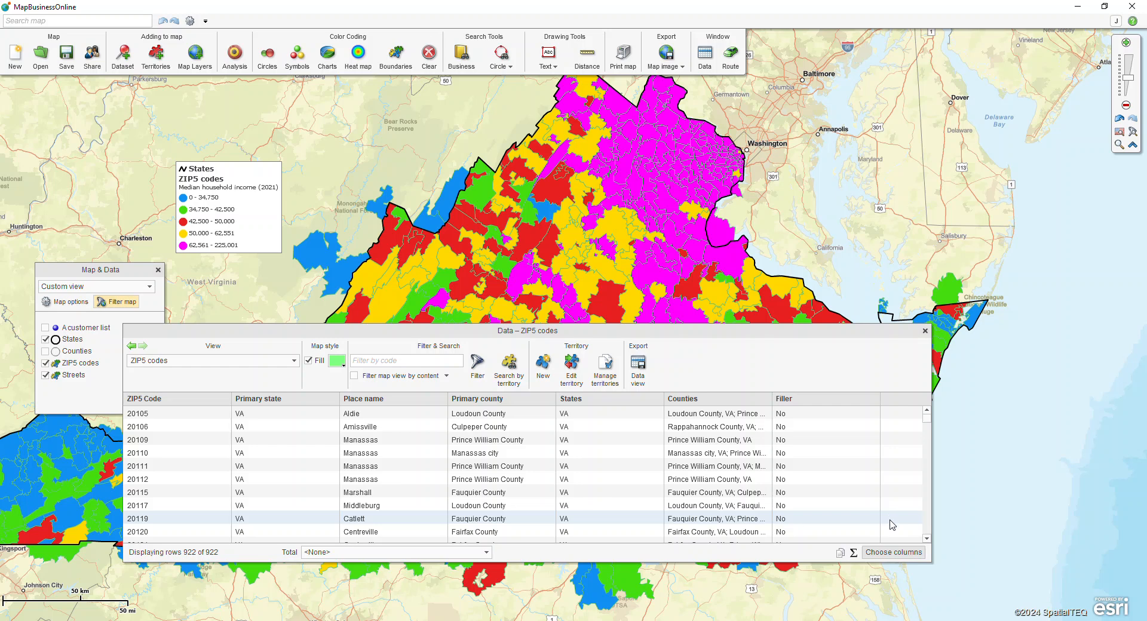
# Remove the States, Counties and Filler columns from the ZIP5 codes table's columns to show.
pyautogui.click(882, 552)
pyautogui.click(602, 353)
pyautogui.hotkey('shift', 'Up')
pyautogui.hotkey('shift', 'Up')
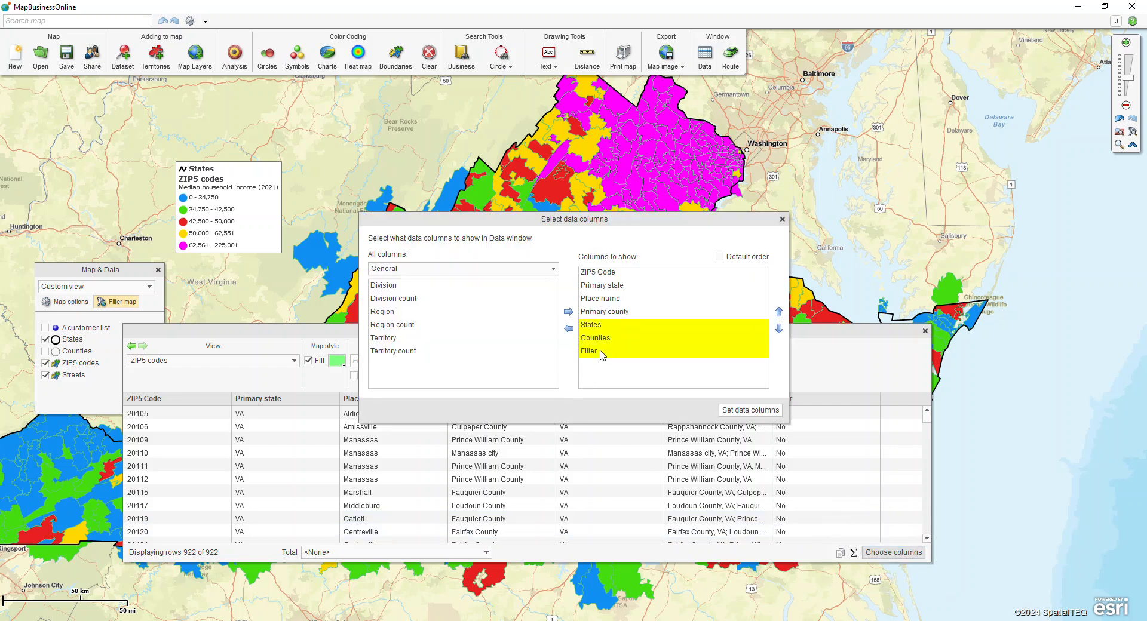
pyautogui.click(569, 328)
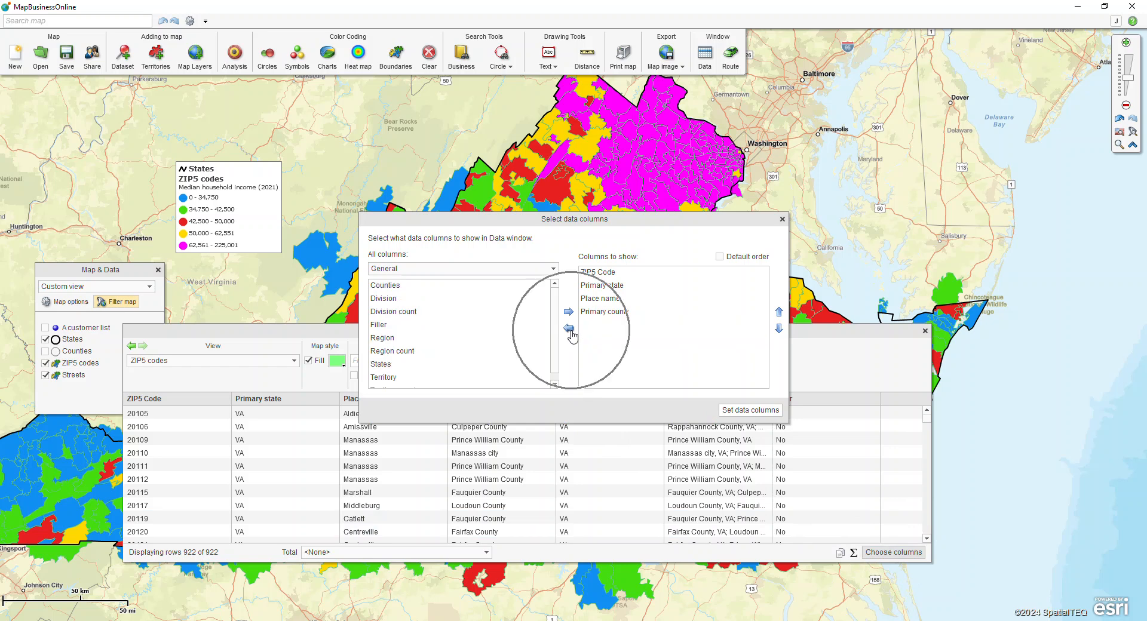
# Add the demographic columns Population (2021) and Median household income (2021) to the columns to show.
pyautogui.click(553, 269)
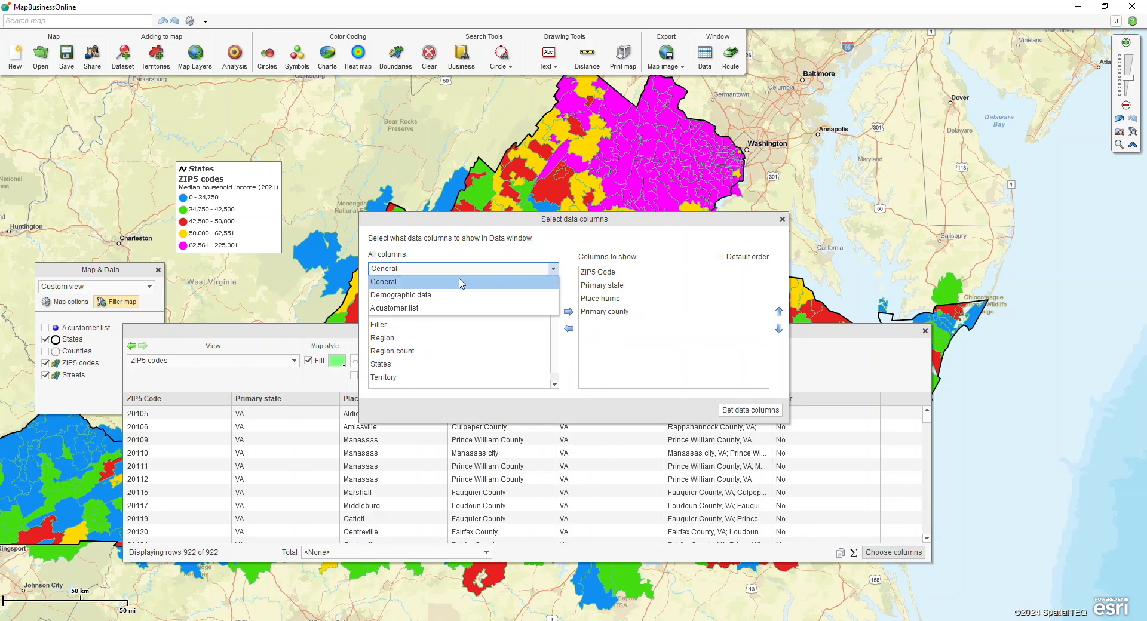
pyautogui.click(422, 291)
pyautogui.click(423, 289)
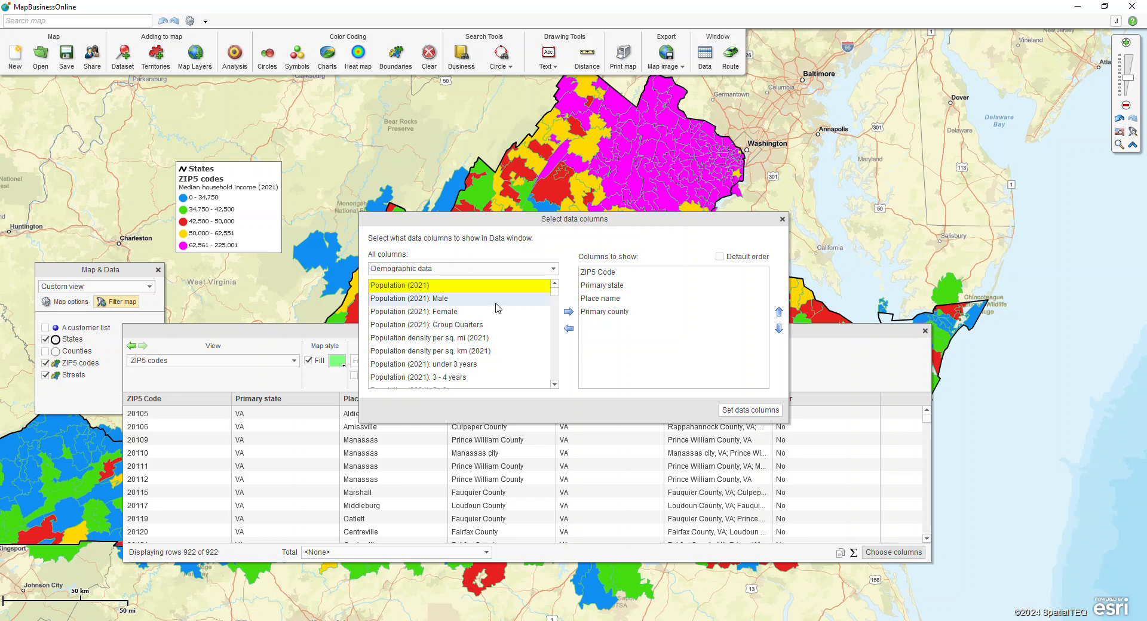
pyautogui.click(569, 311)
pyautogui.scroll(-7, 555, 385)
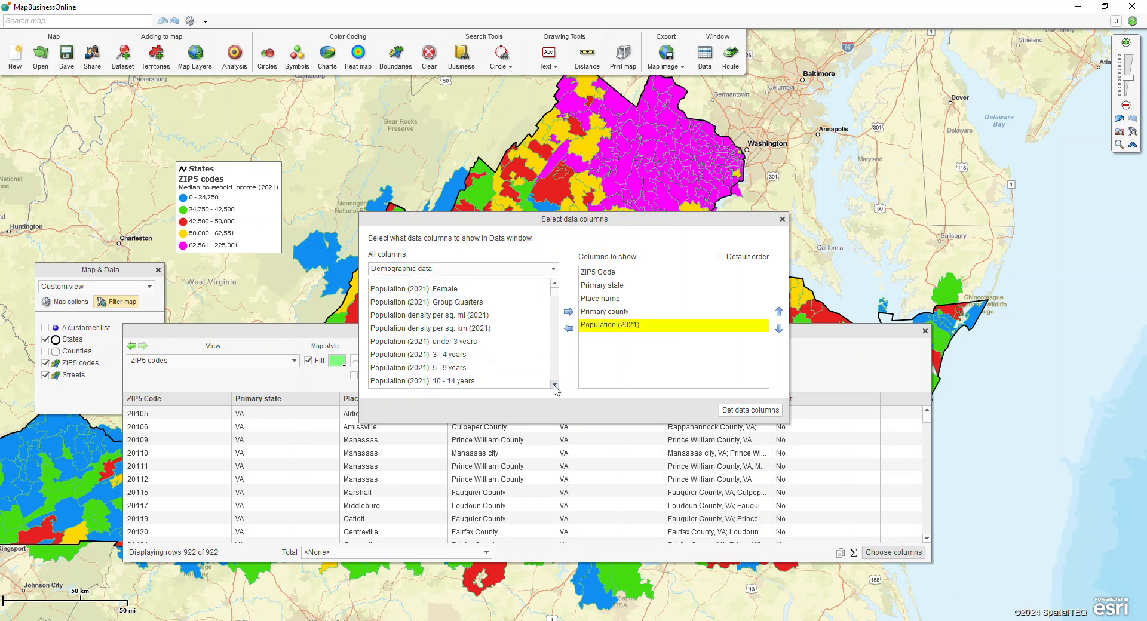
pyautogui.scroll(-10, 555, 387)
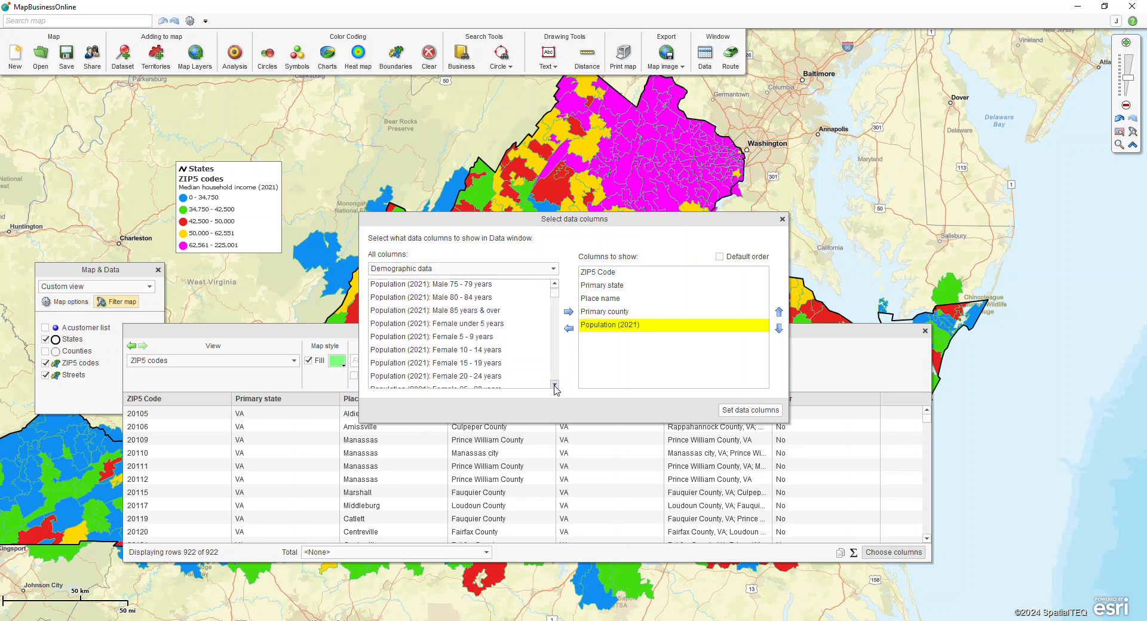
pyautogui.click(424, 289)
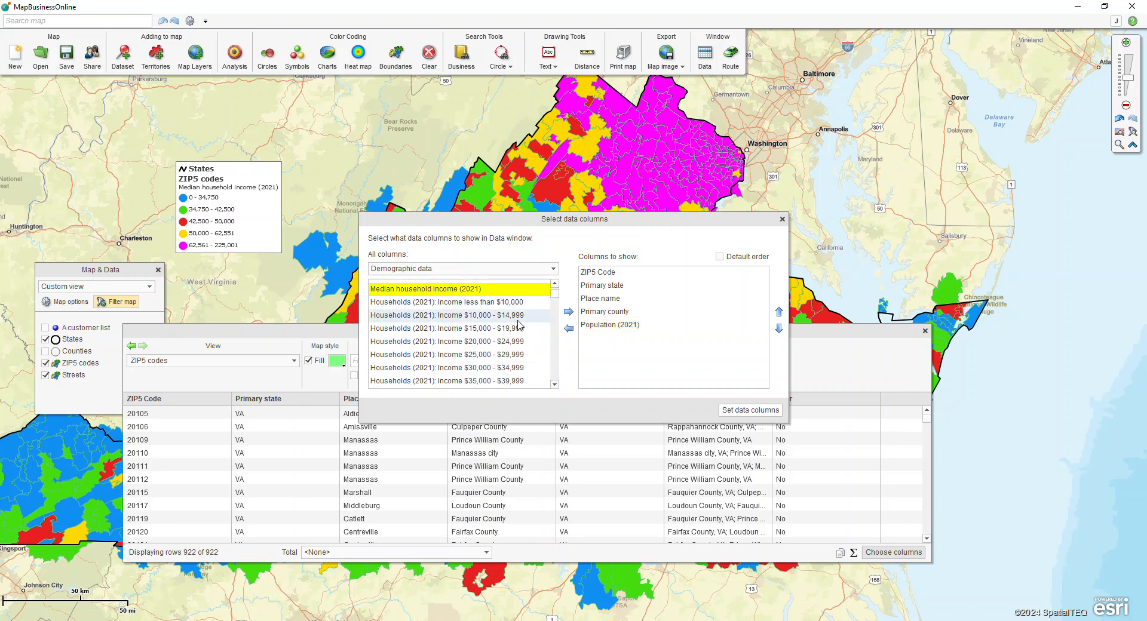
pyautogui.click(568, 311)
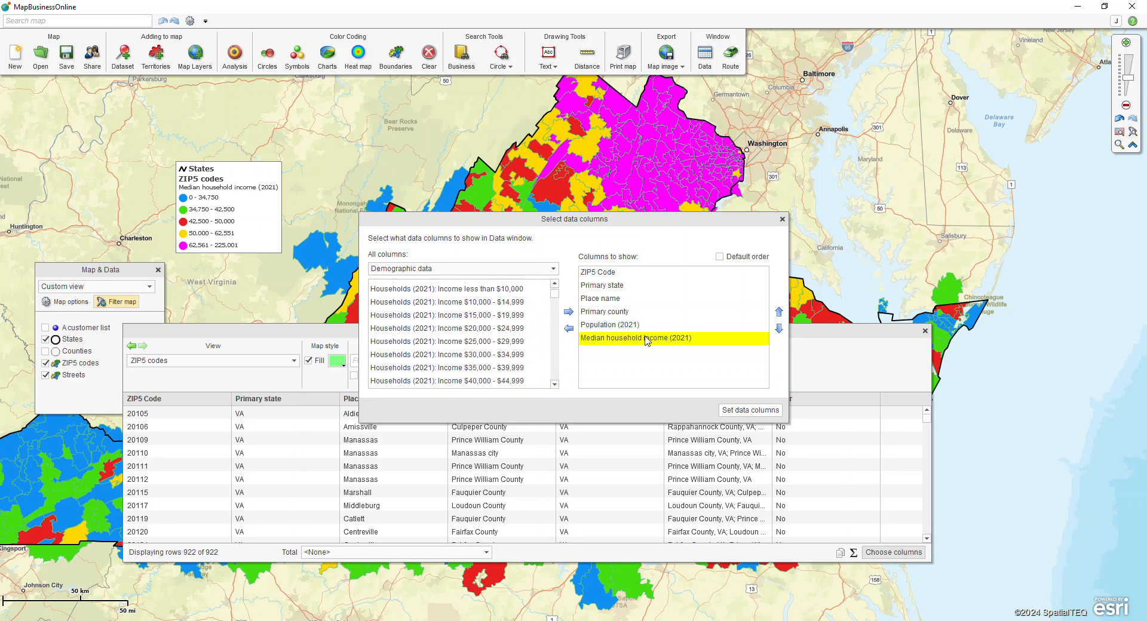
# Move the population and median household income columns directly below ZIP5 Code and apply the column selection to the table.
pyautogui.click(636, 329)
pyautogui.keyDown('ctrl'); pyautogui.click(636, 337); pyautogui.keyUp('ctrl')
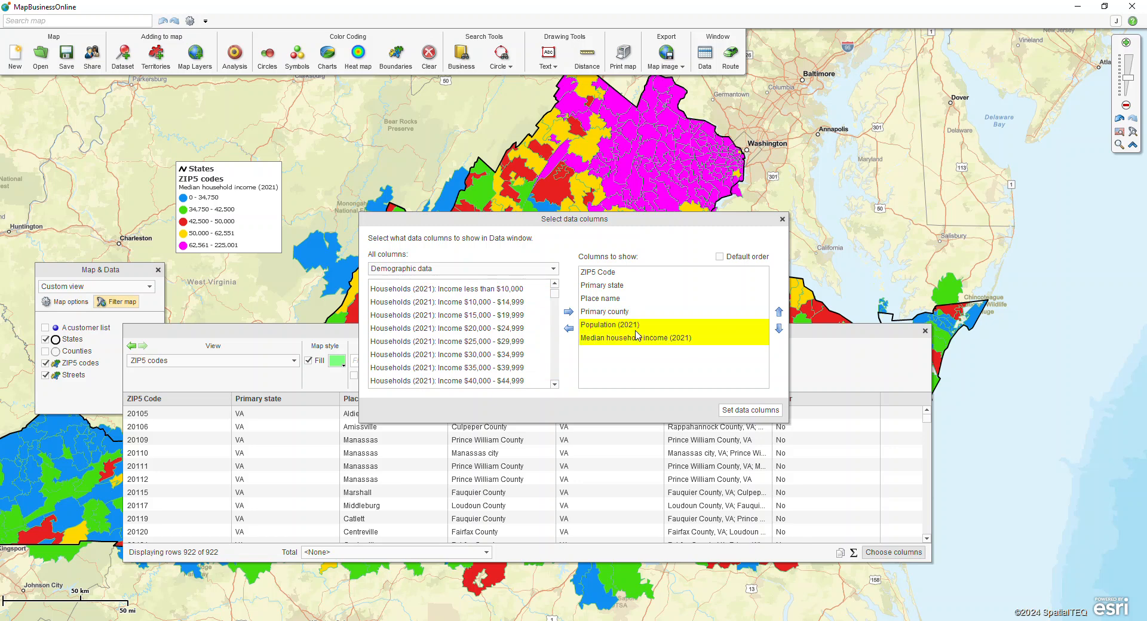
pyautogui.click(778, 312)
pyautogui.click(778, 312)
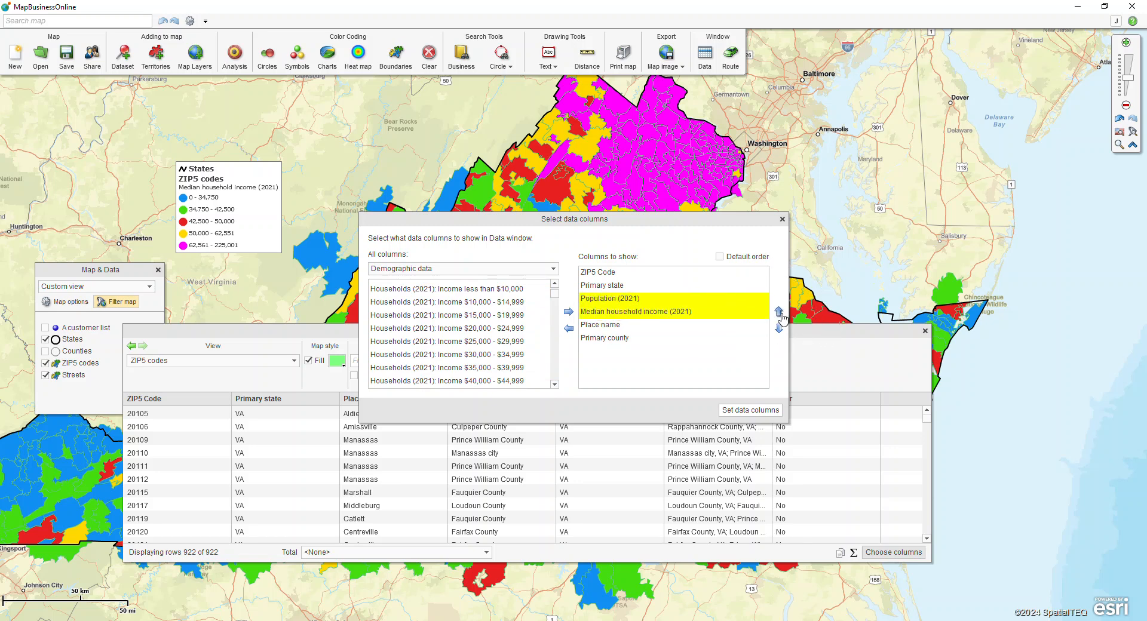
pyautogui.click(779, 311)
pyautogui.click(747, 411)
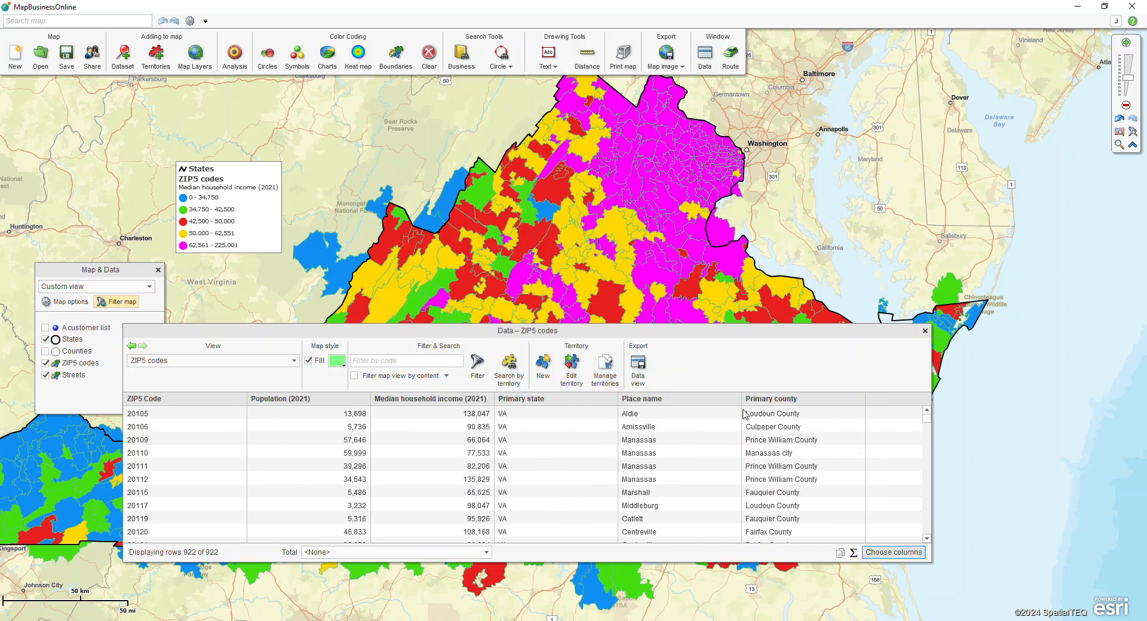
pyautogui.click(323, 445)
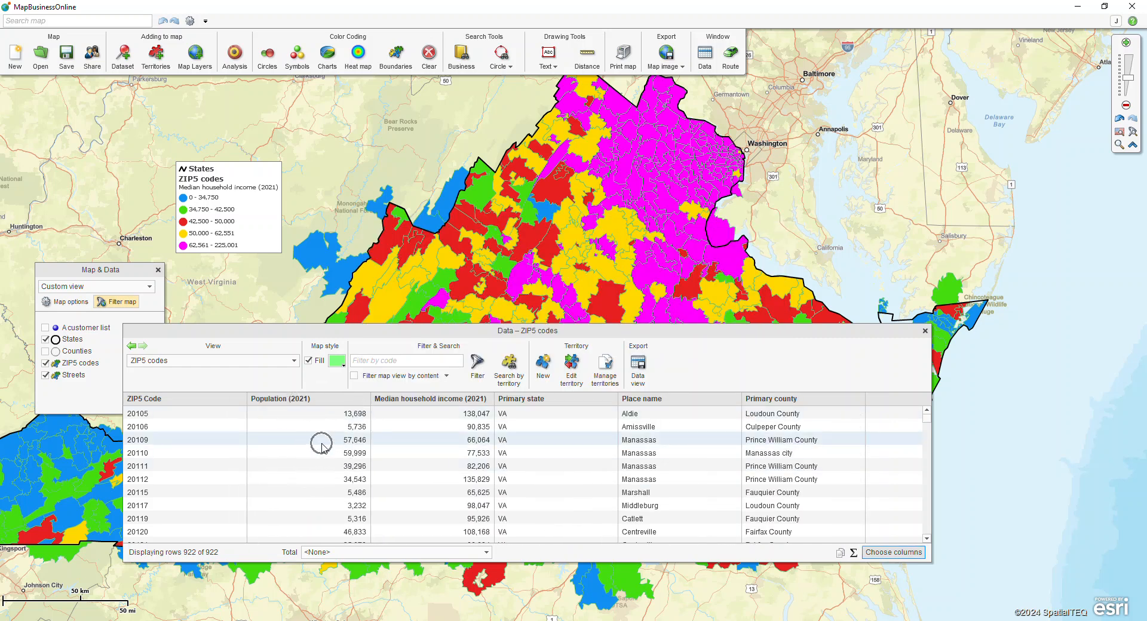
# View the export options for the ZIP5 codes data view without exporting, and close the data table.
pyautogui.click(638, 379)
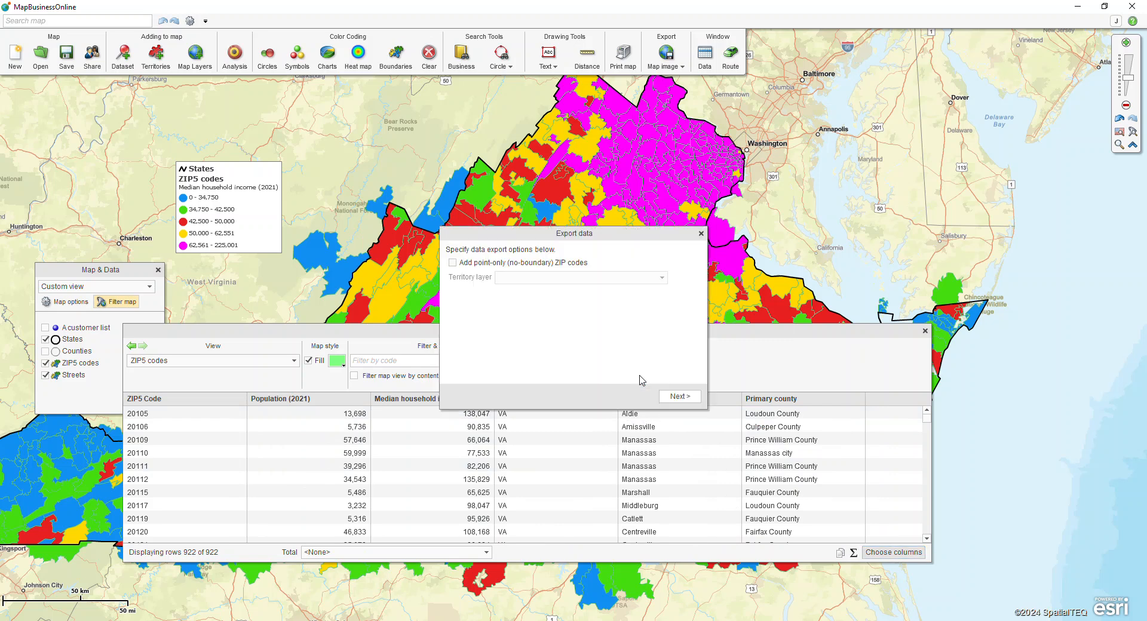
pyautogui.click(701, 234)
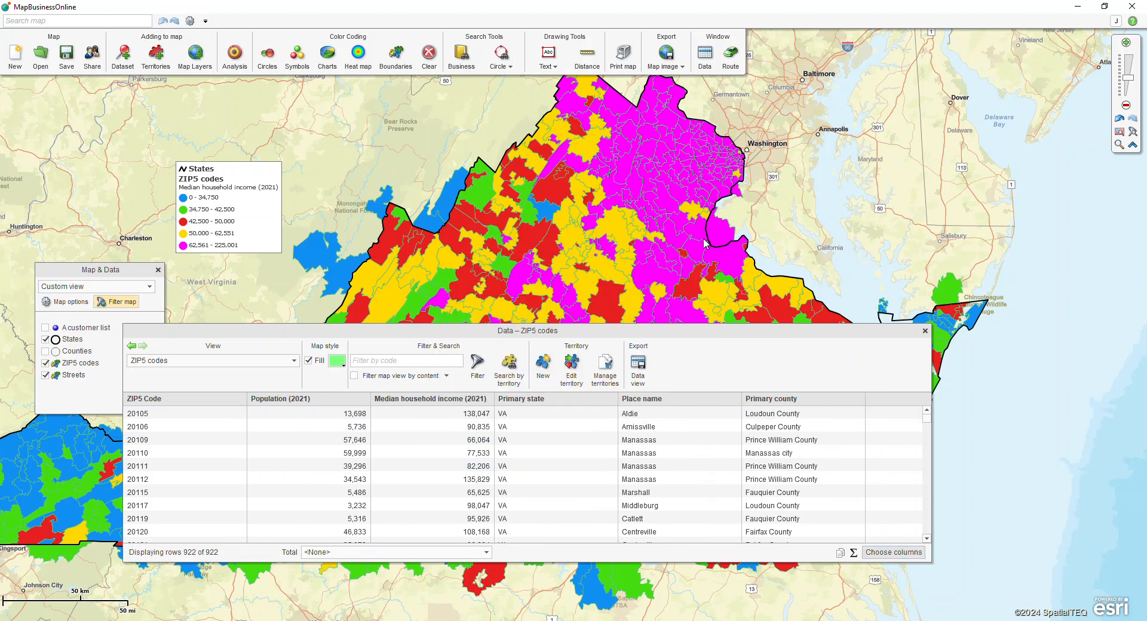
pyautogui.click(924, 330)
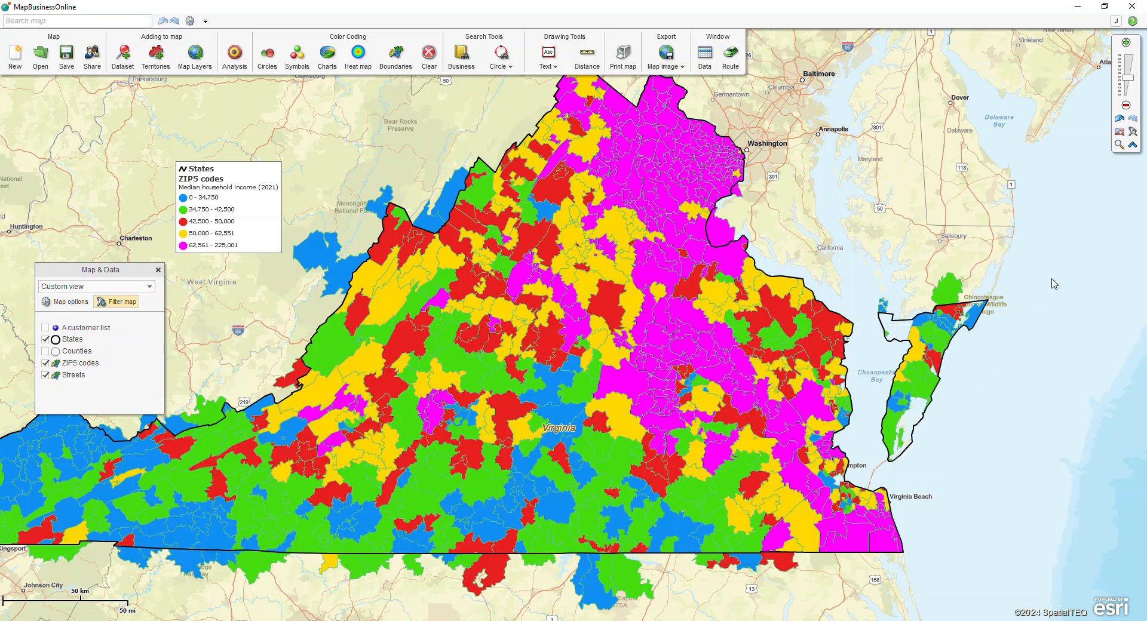
# Open the auto-label formatting options of the ZIP5 codes layer, moving the dialog aside to uncover the central Virginia map area.
pyautogui.click(1119, 145)
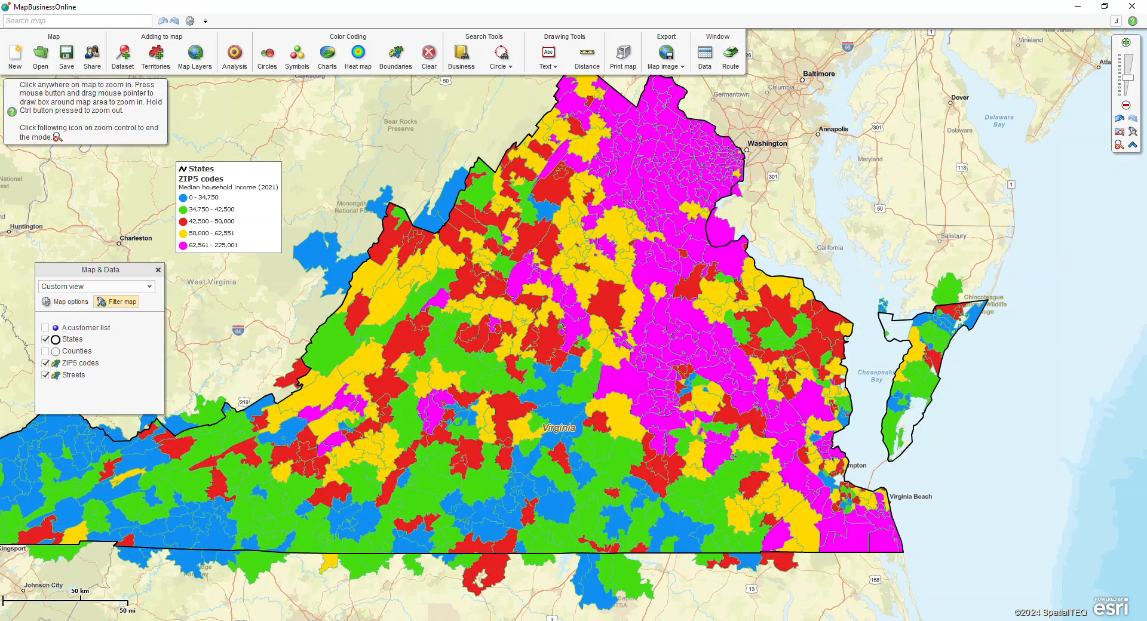
pyautogui.click(646, 411)
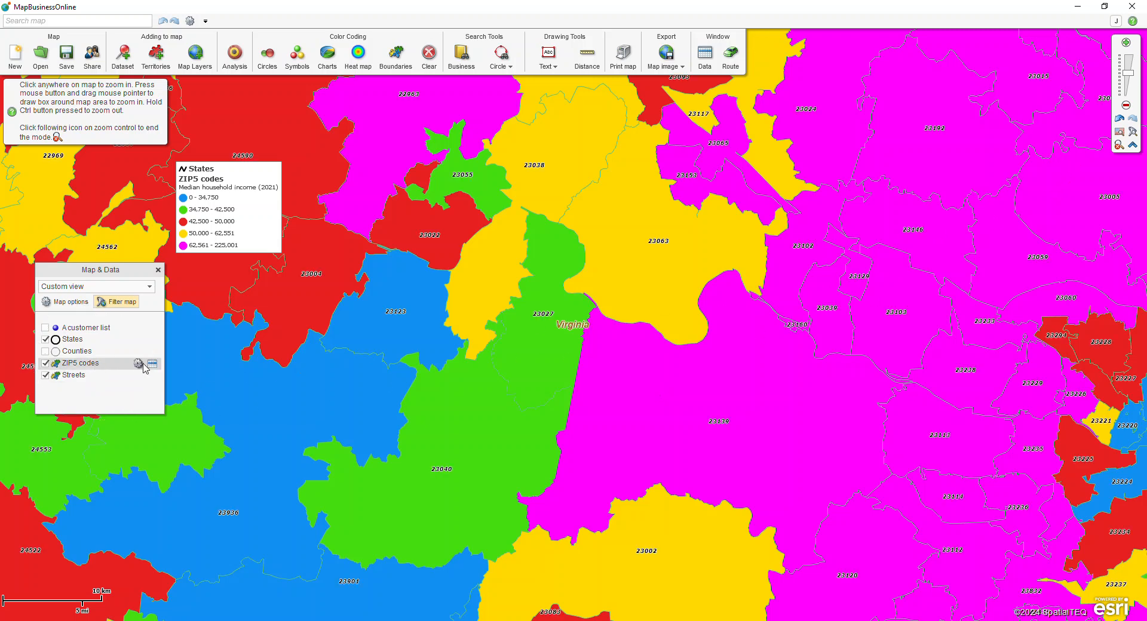
pyautogui.click(142, 363)
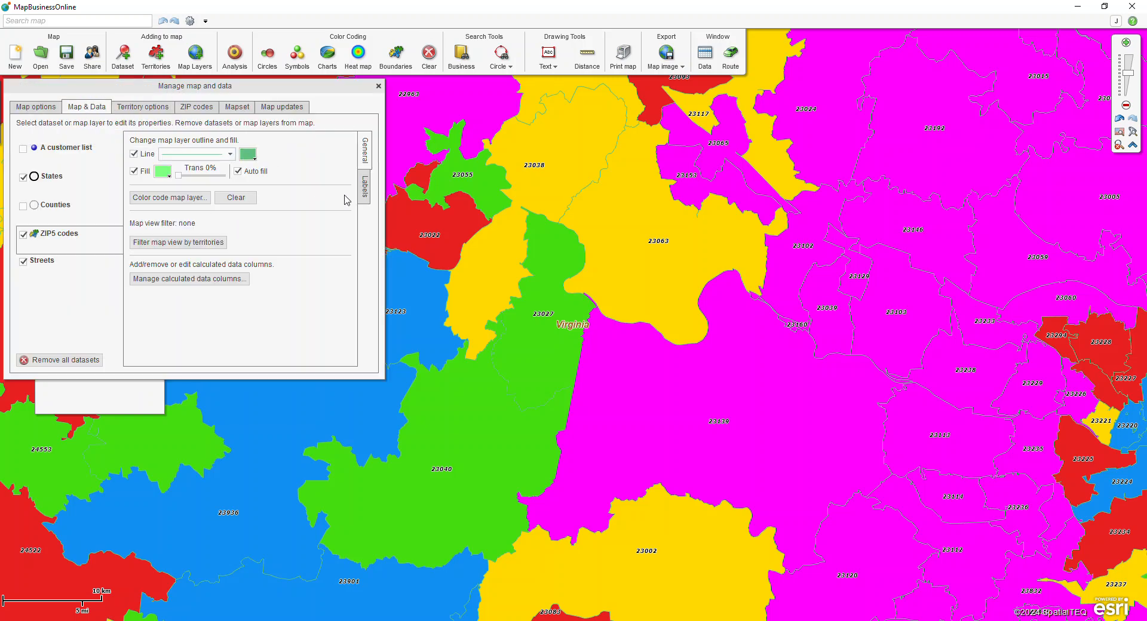
pyautogui.click(366, 188)
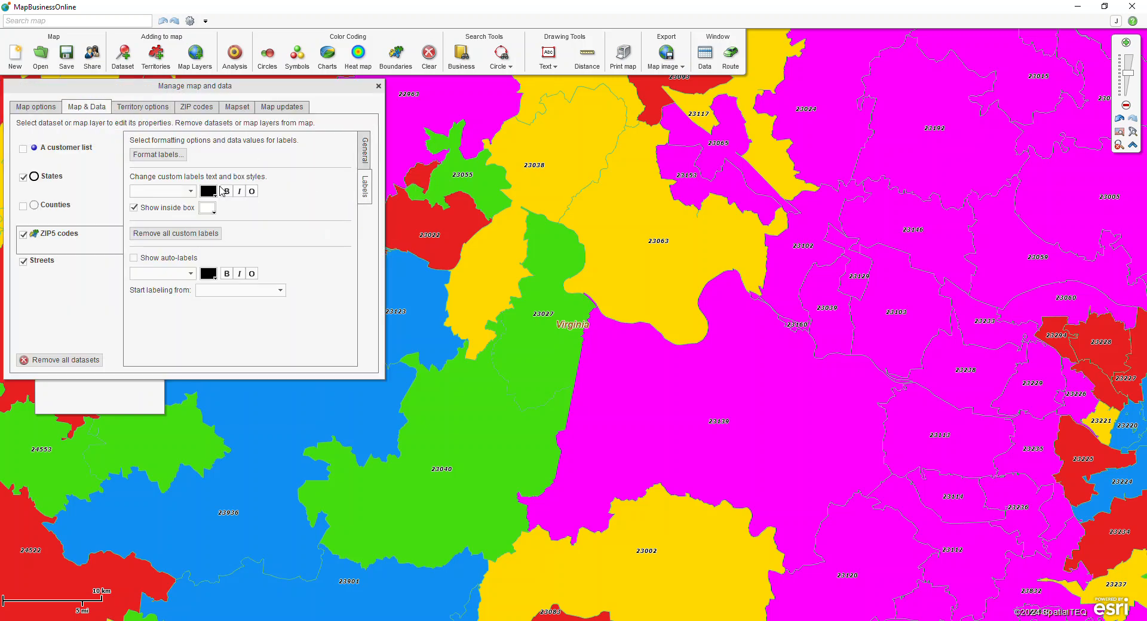
pyautogui.click(168, 156)
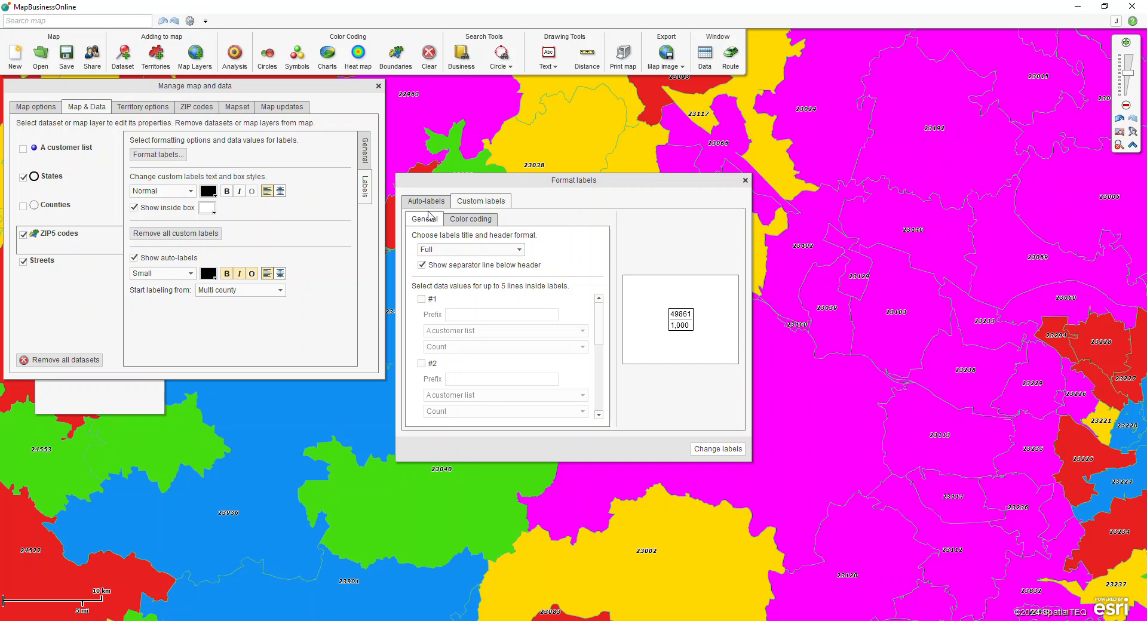
pyautogui.moveTo(459, 181); pyautogui.dragTo(129, 140)
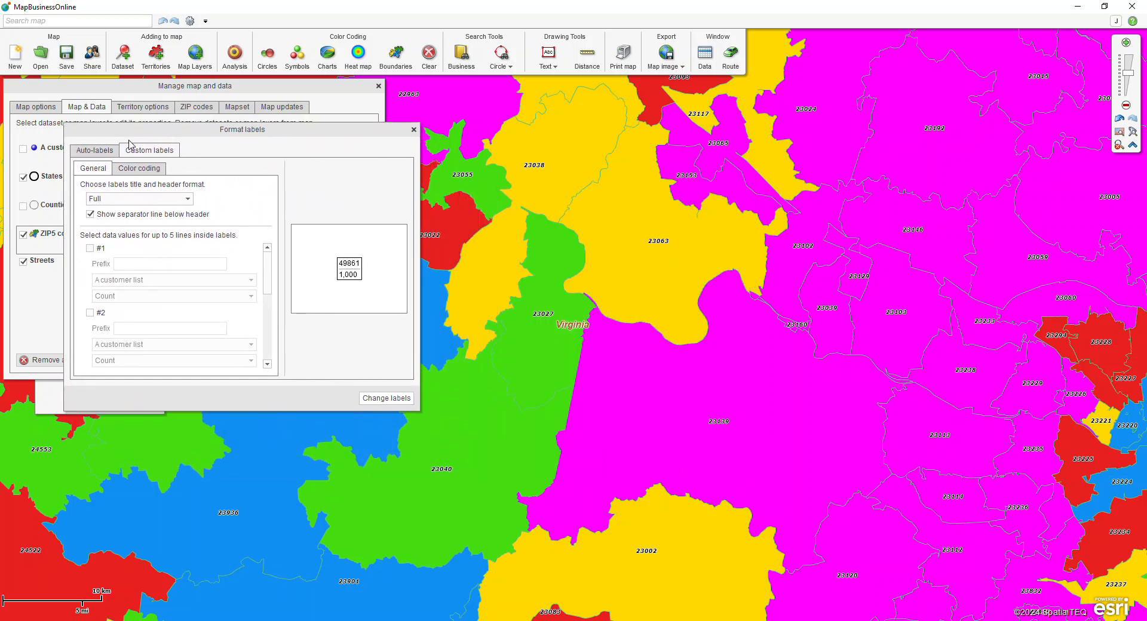
pyautogui.click(90, 151)
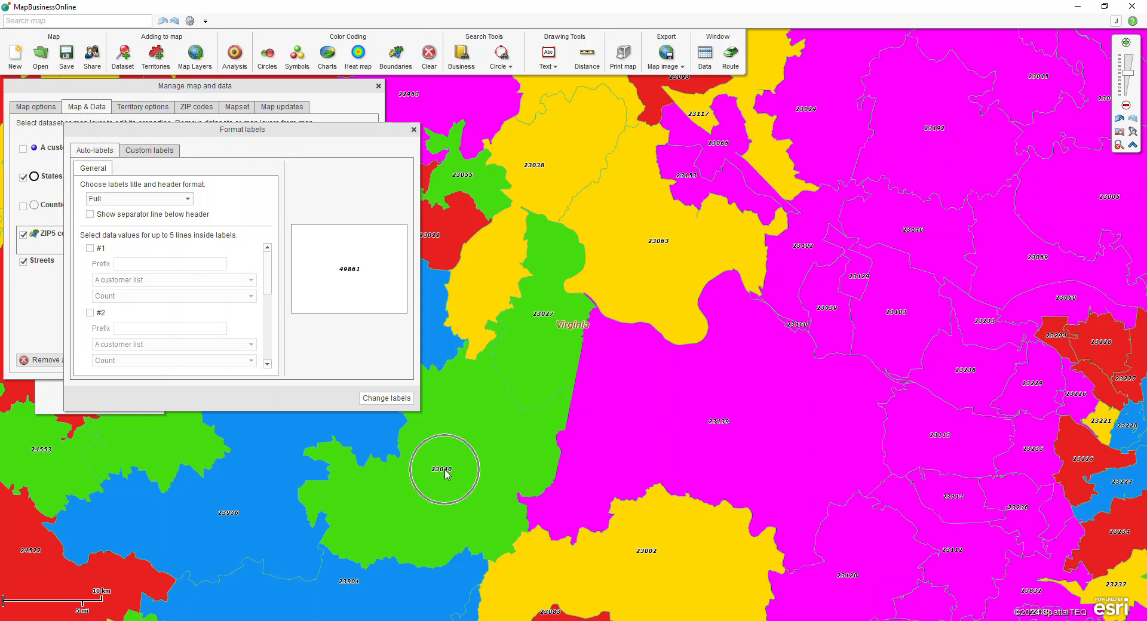
# Add the demographic value Population (2021) as line #1 of the ZIP5 auto-labels with the prefix "Pop:" and apply the label format.
pyautogui.click(90, 248)
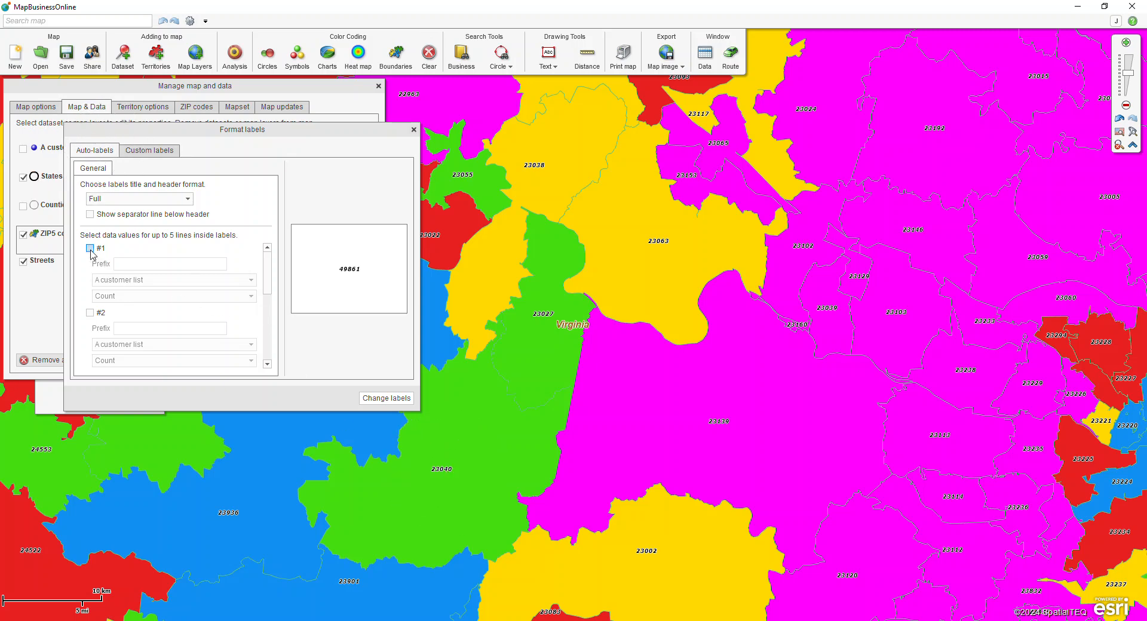
pyautogui.click(121, 280)
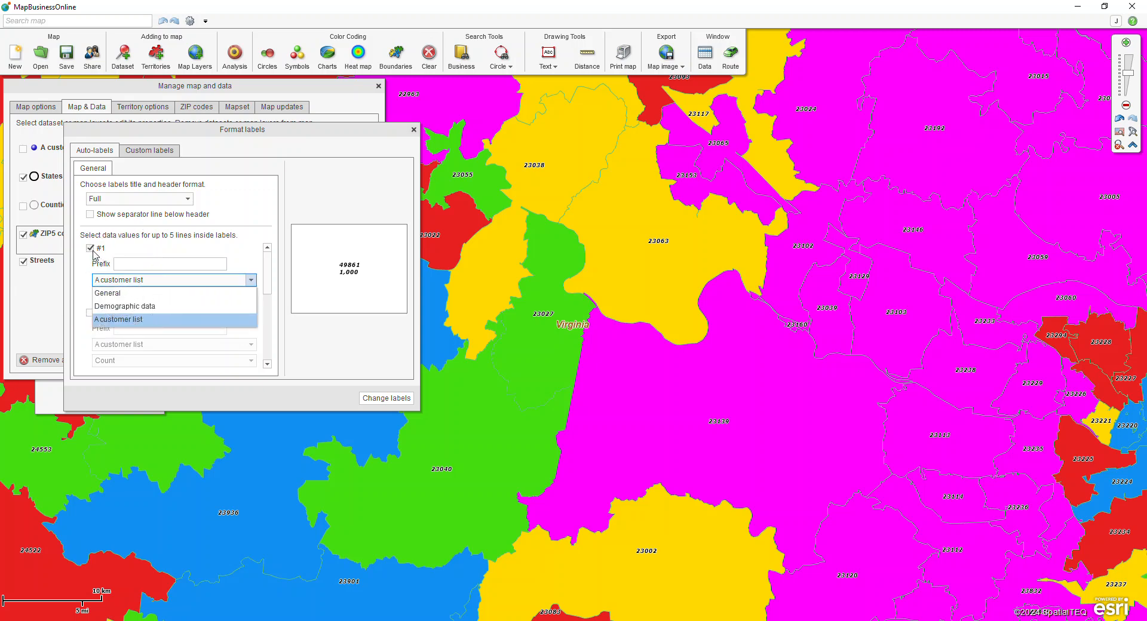
pyautogui.click(129, 306)
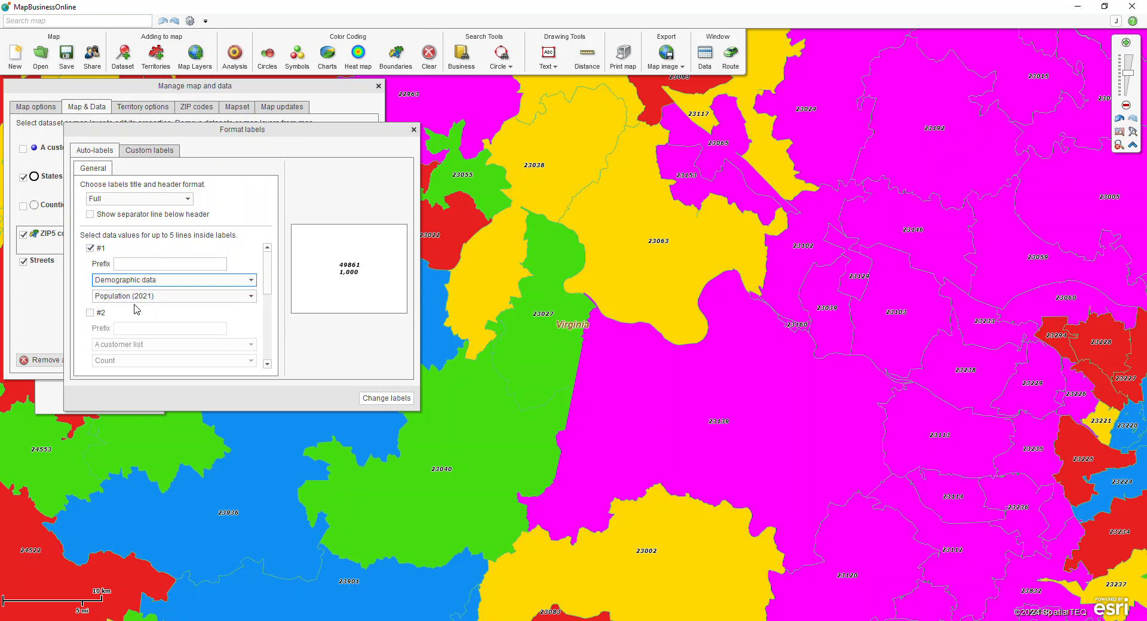
pyautogui.click(151, 263)
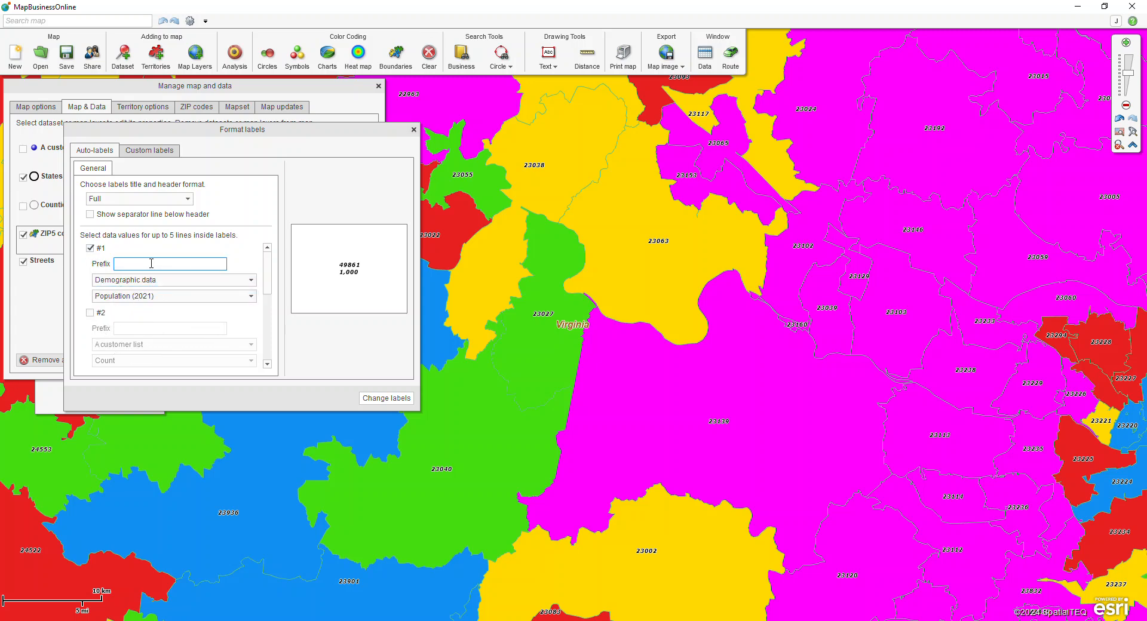
pyautogui.write('pop')
pyautogui.press('BackSpace')
pyautogui.press('BackSpace')
pyautogui.press('BackSpace')
pyautogui.write('Pop:')
pyautogui.click(379, 398)
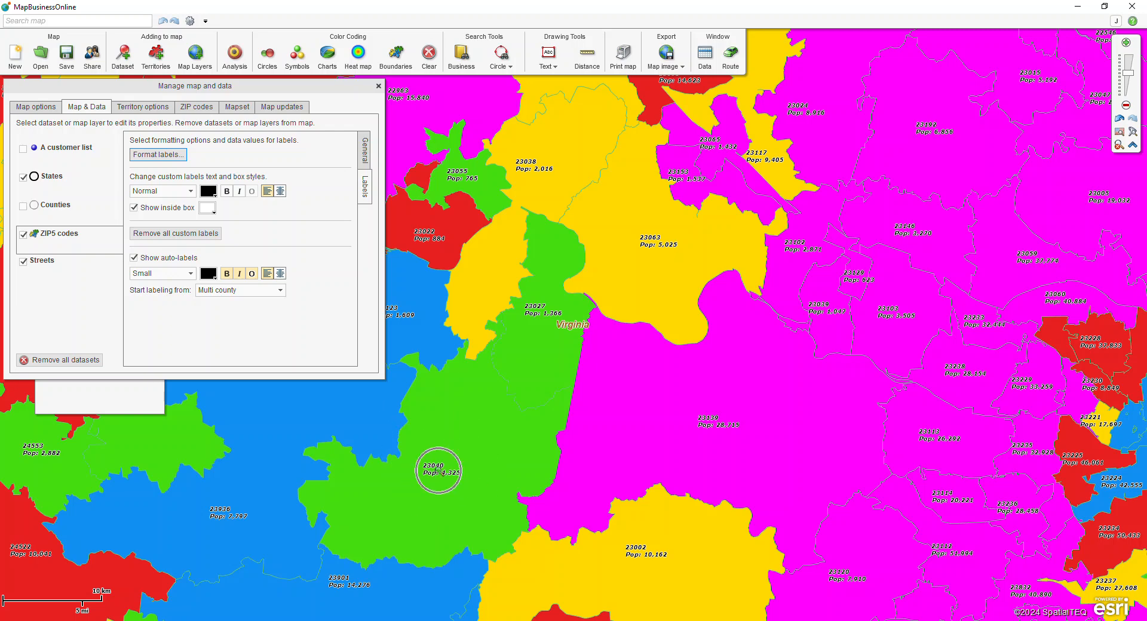
# Set the ZIP5 codes auto-labels to Normal size without italics and close the layer settings.
pyautogui.click(154, 276)
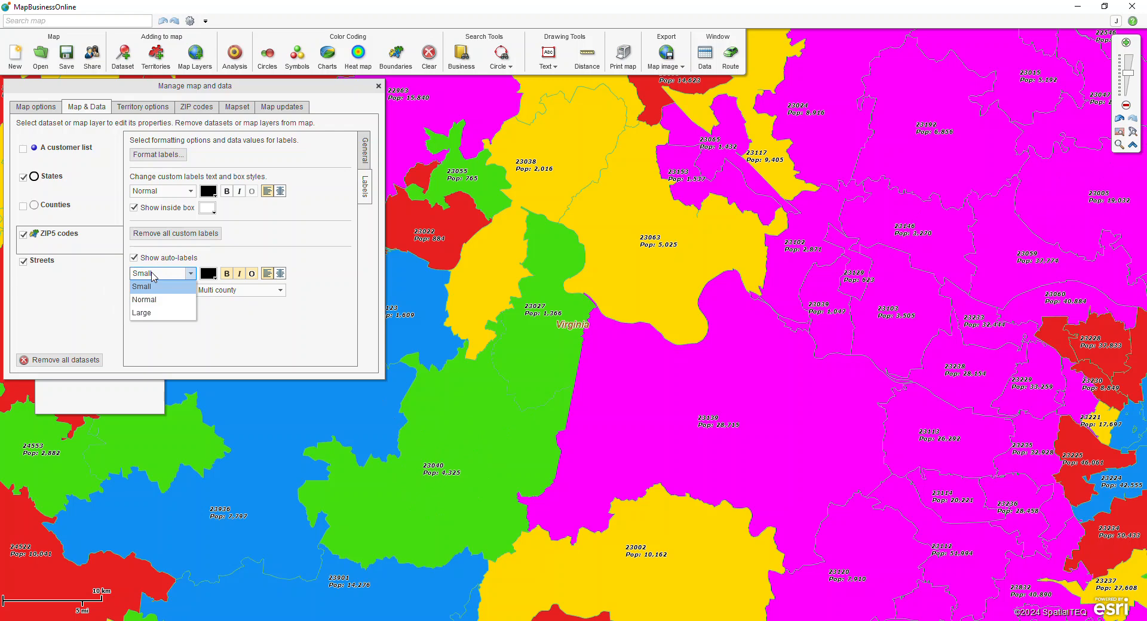
pyautogui.click(152, 299)
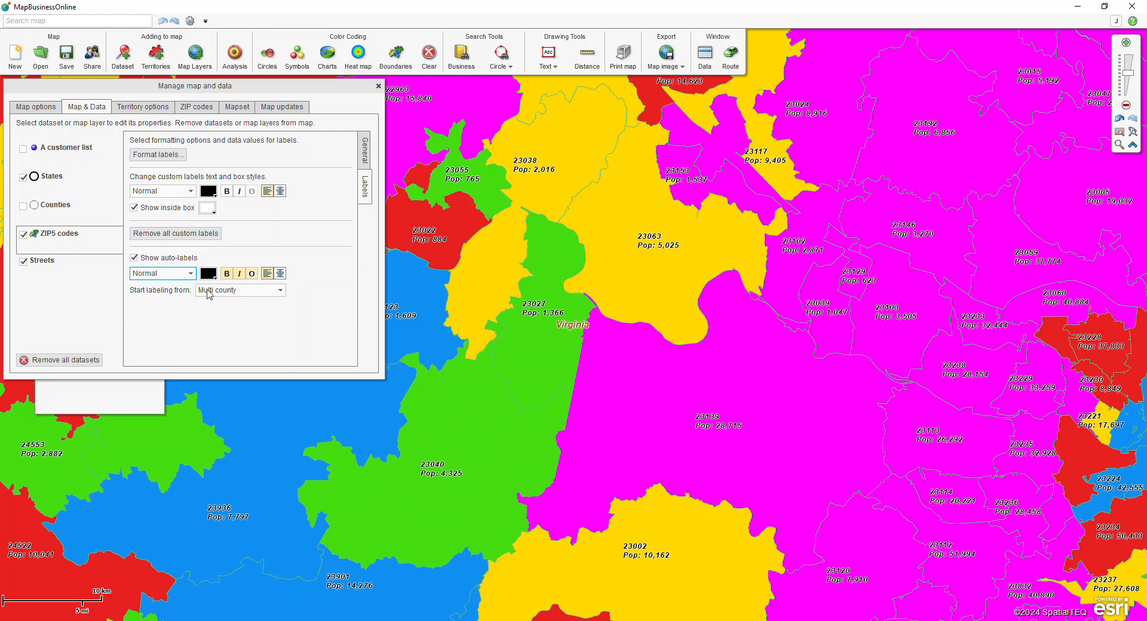
pyautogui.click(240, 275)
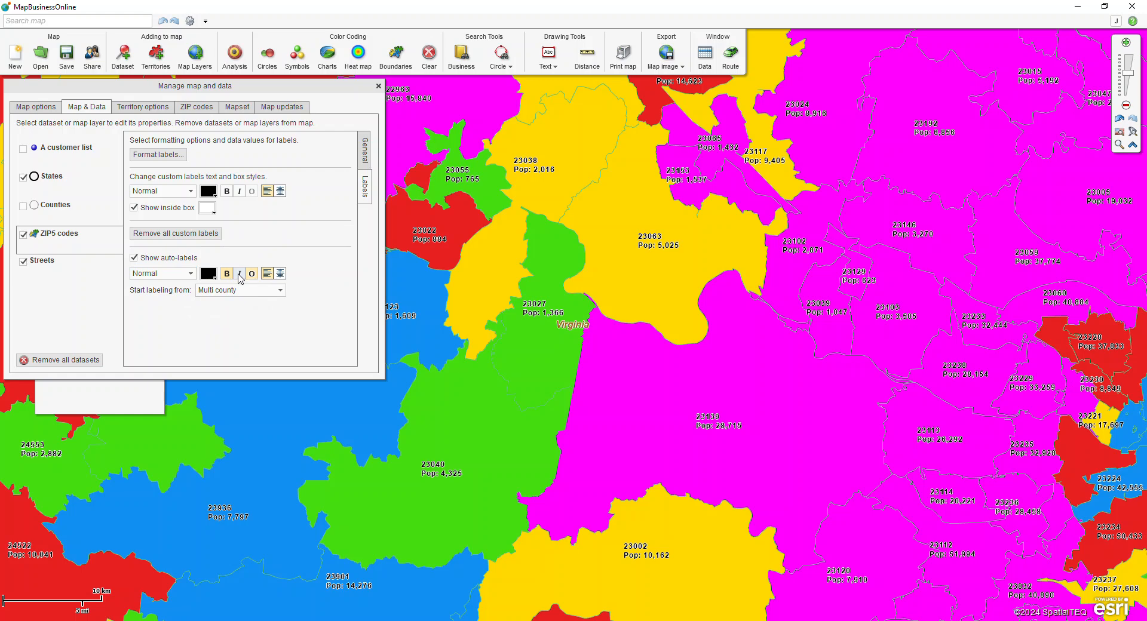
pyautogui.click(378, 86)
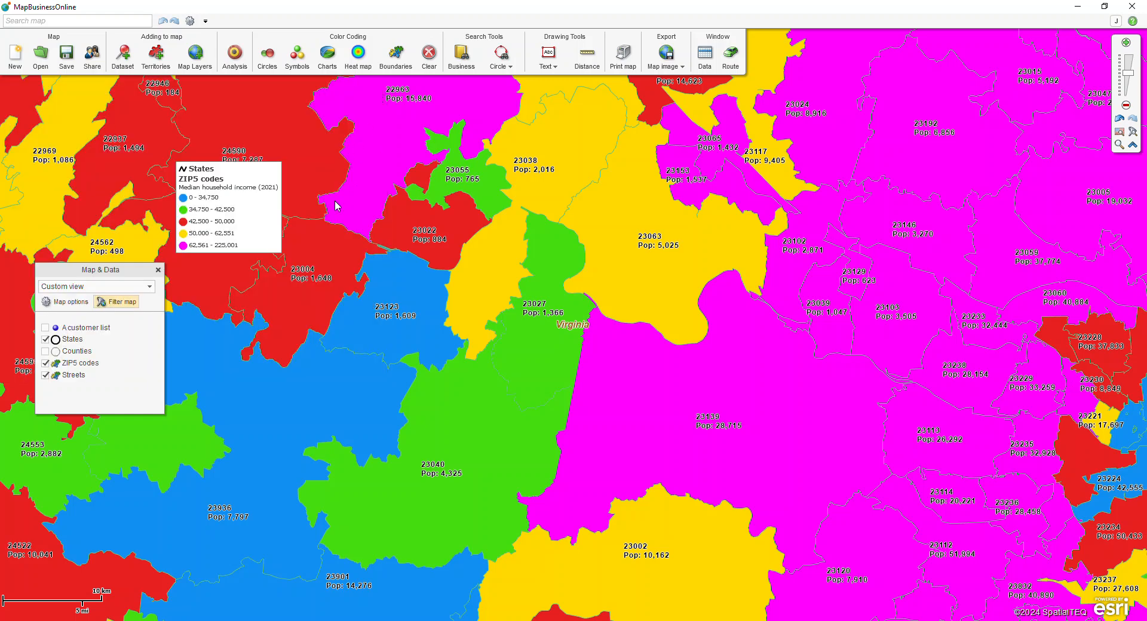
pyautogui.moveTo(336, 206)
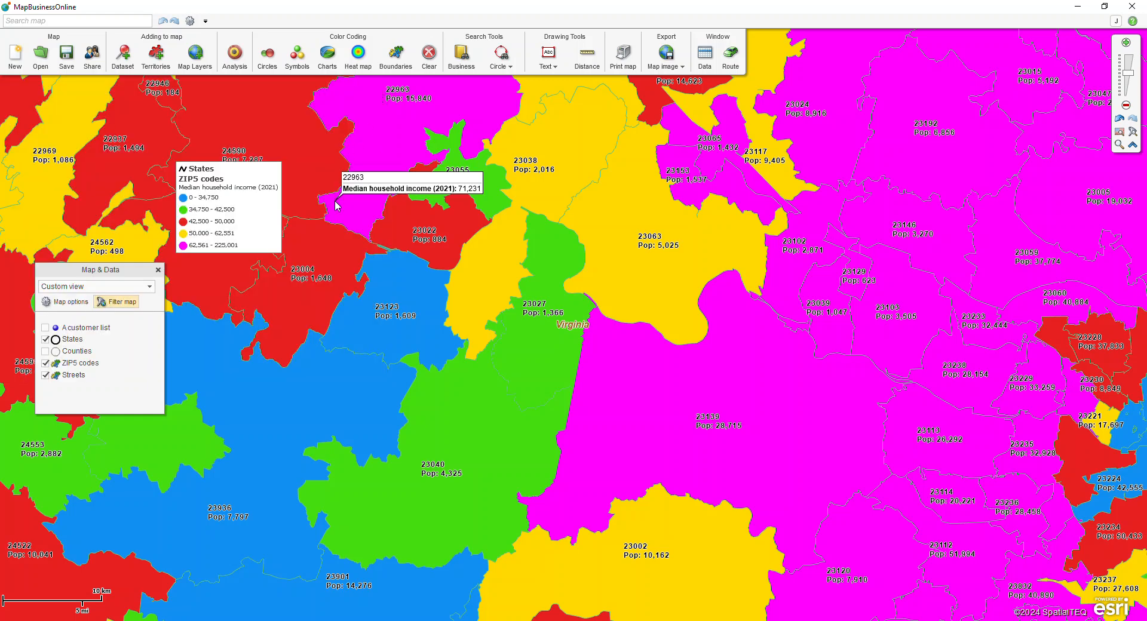